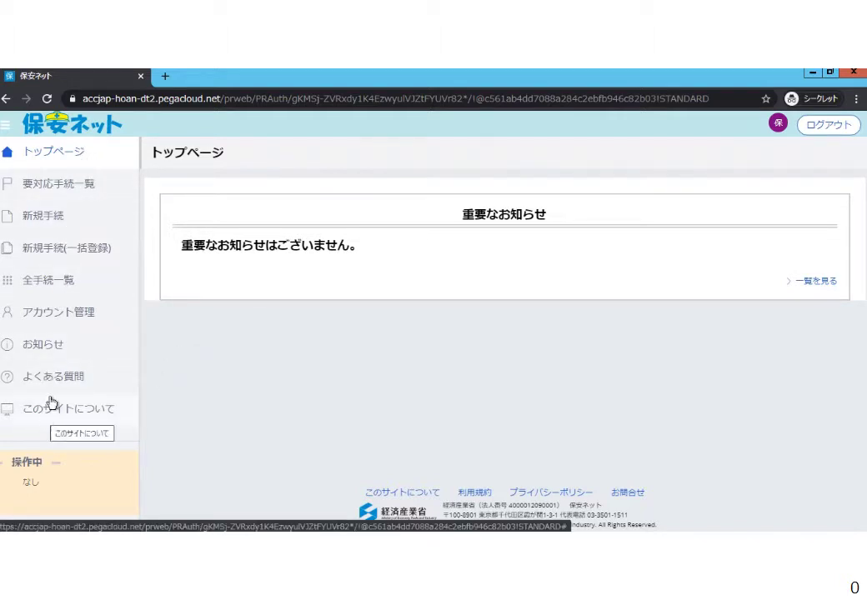
Step: Start a new 電気事業法 procedure for 保安管理業務外部委託承認と事業用電気工作物の保安規程の届出/変更の届出
{"action": "left_click", "coordinate": [77, 225]}
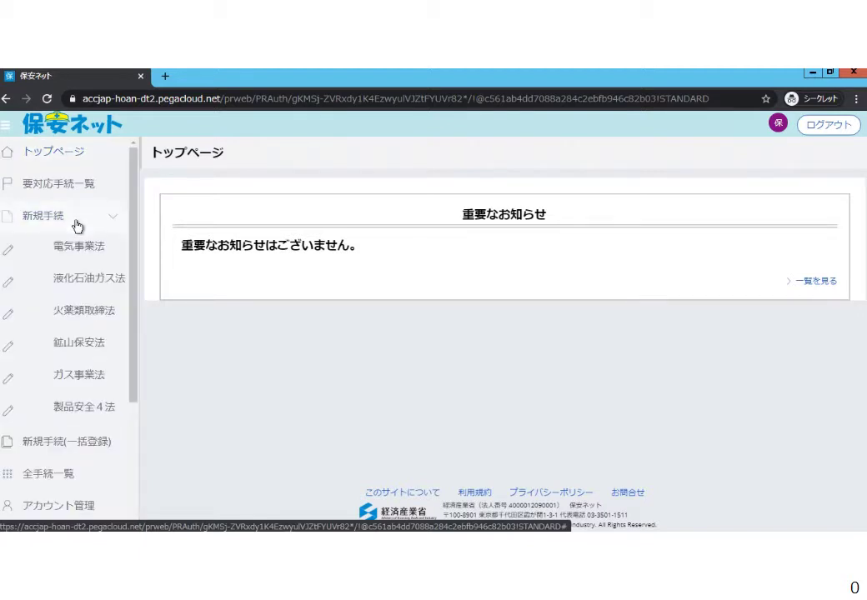
{"action": "left_click", "coordinate": [84, 249]}
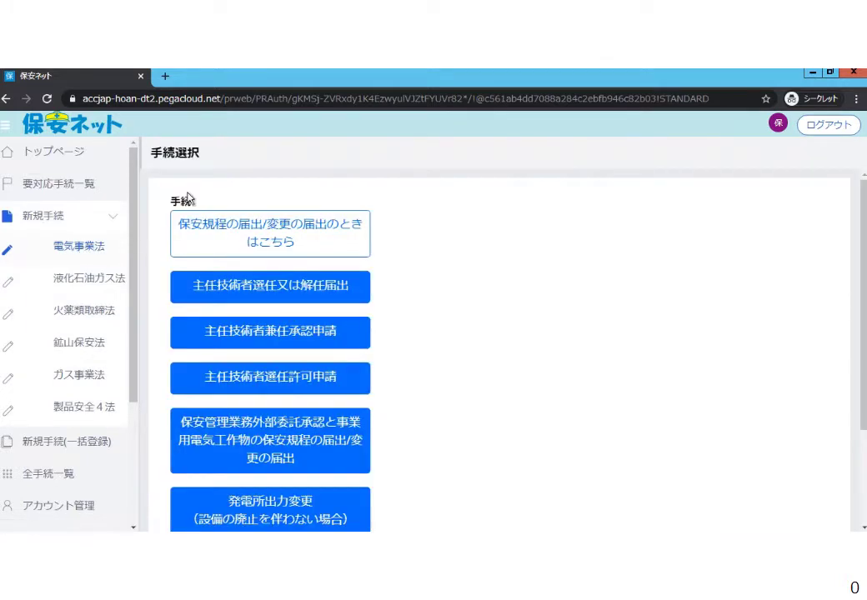
{"action": "scroll", "coordinate": [445, 495], "scroll_direction": "down", "scroll_amount": 3}
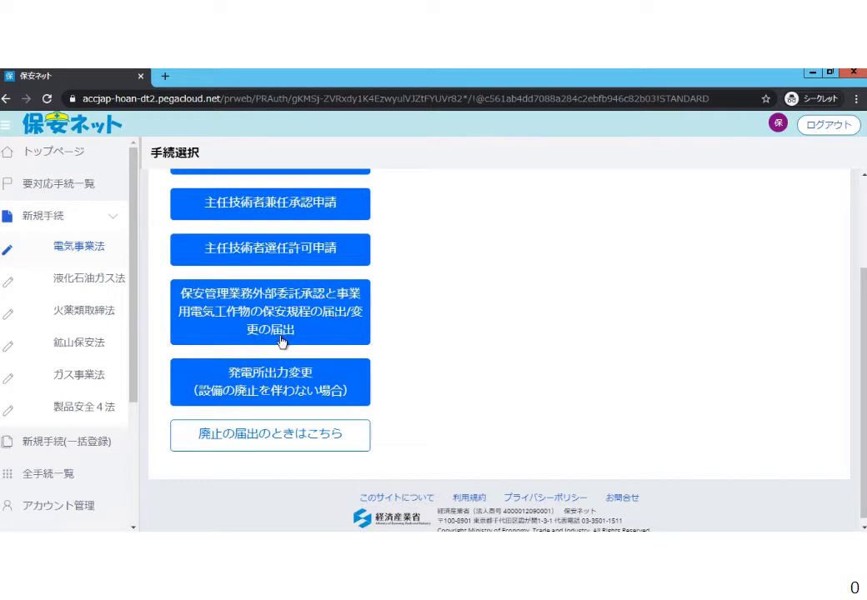
{"action": "scroll", "coordinate": [280, 337], "scroll_direction": "up", "scroll_amount": 3}
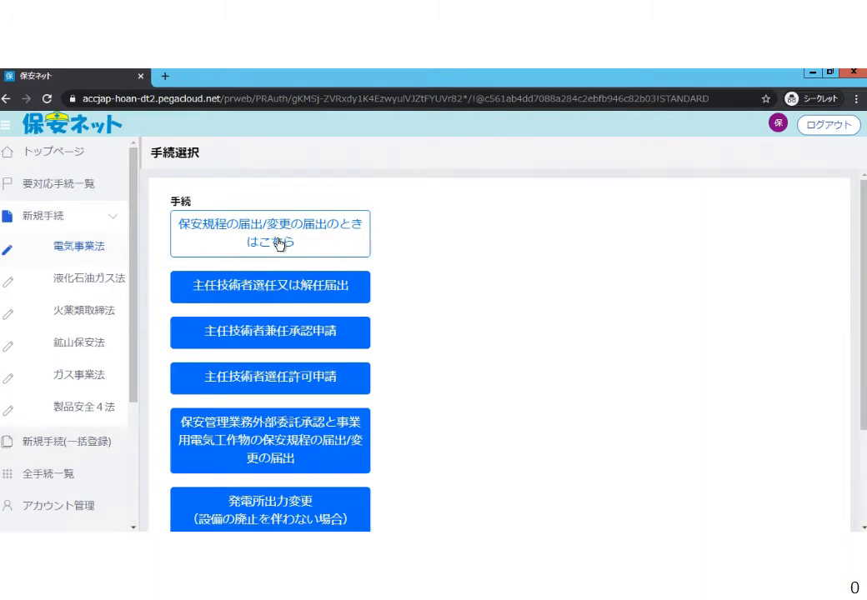
{"action": "scroll", "coordinate": [279, 258], "scroll_direction": "down", "scroll_amount": 3}
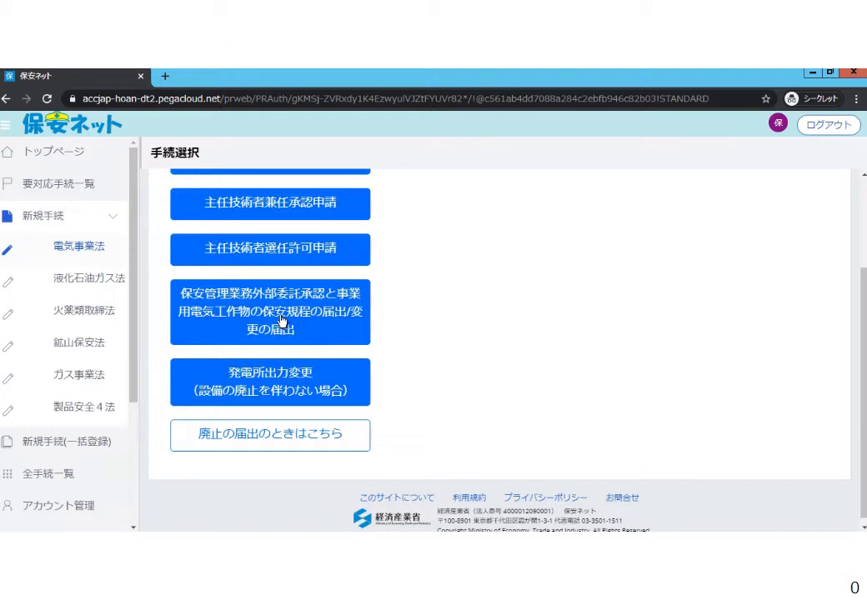
{"action": "left_click", "coordinate": [282, 320]}
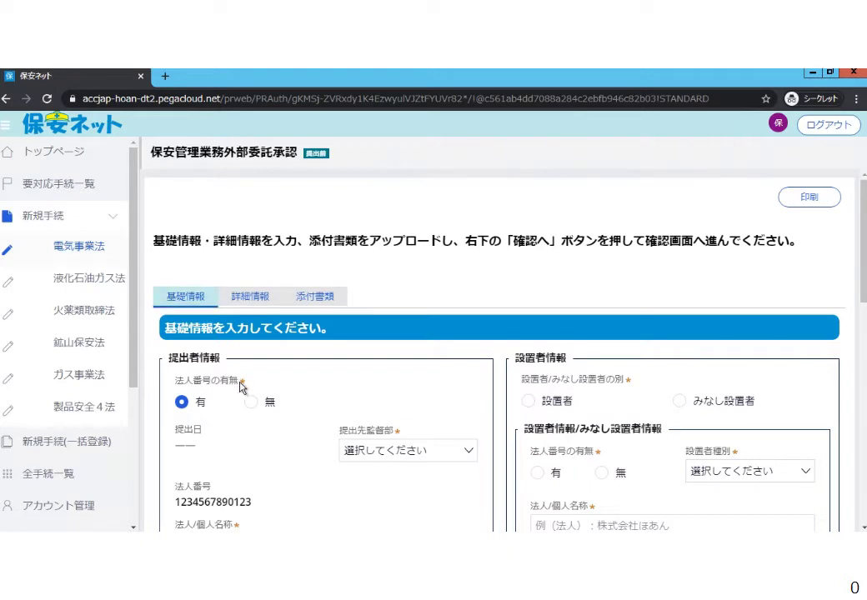
Step: Review the prefilled 提出者情報 fields, including corporate name, representative's position and name, postal code and address
{"action": "scroll", "coordinate": [230, 409], "scroll_direction": "down", "scroll_amount": 1}
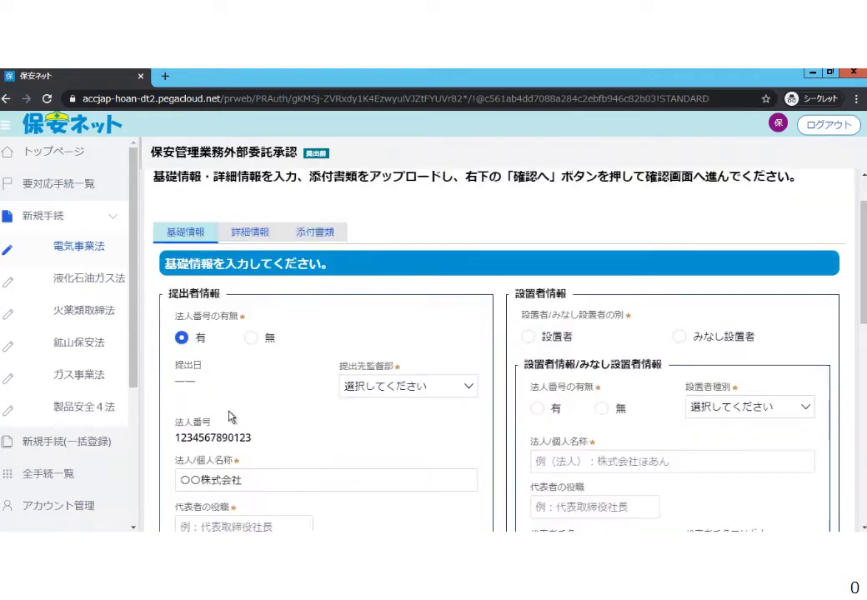
{"action": "left_click", "coordinate": [249, 474]}
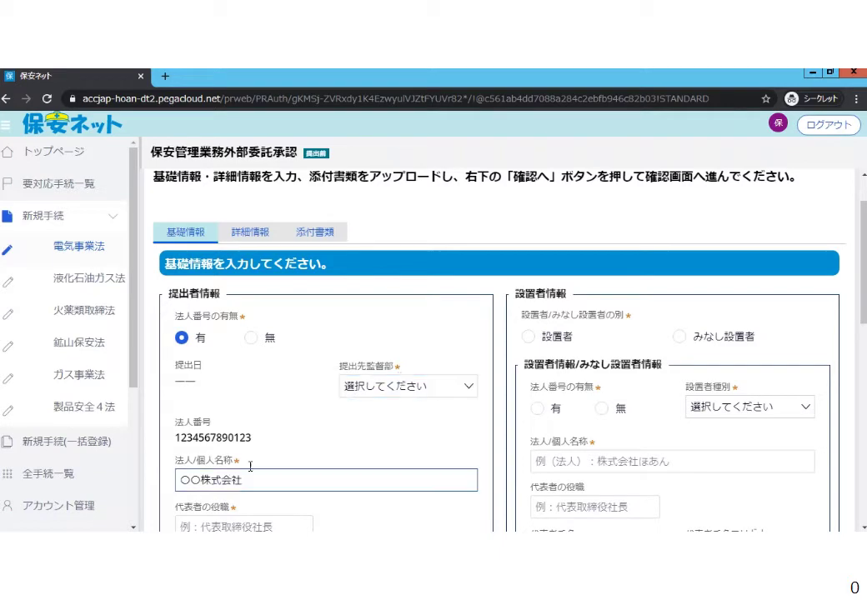
{"action": "key", "text": "Tab"}
{"action": "key", "text": "Tab"}
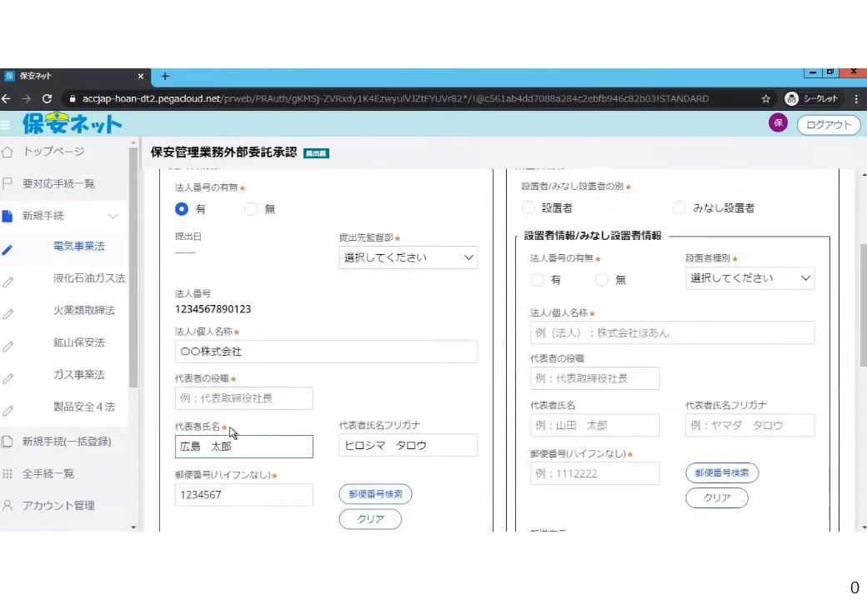
{"action": "left_click", "coordinate": [242, 398]}
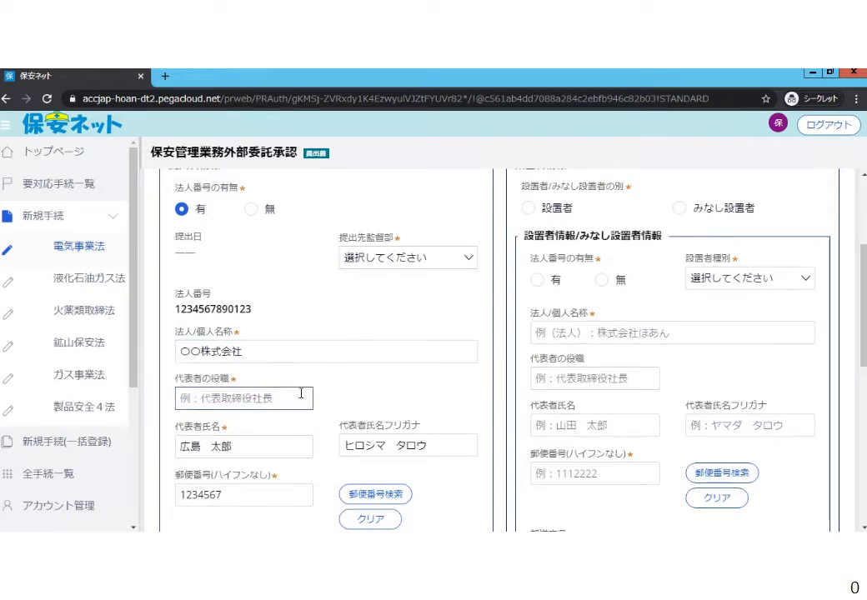
{"action": "scroll", "coordinate": [325, 327], "scroll_direction": "up", "scroll_amount": 3}
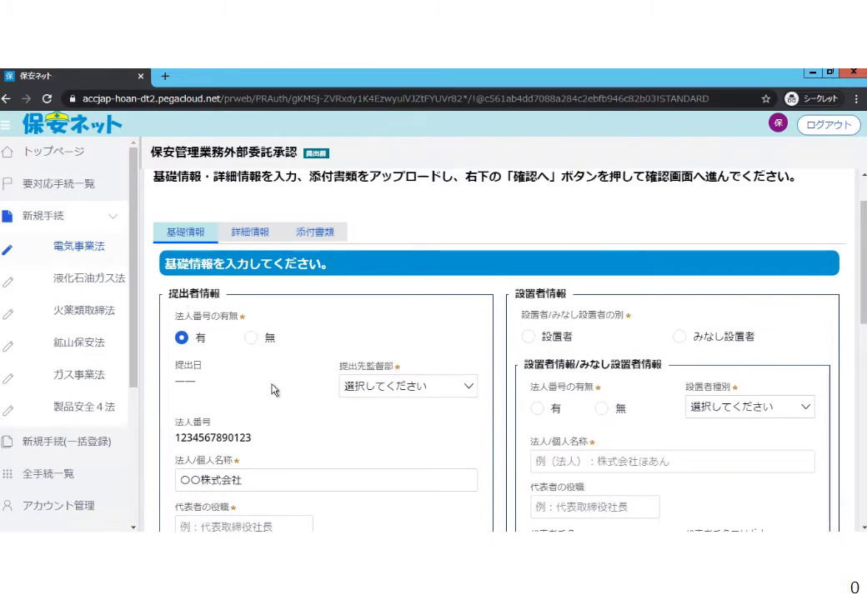
{"action": "scroll", "coordinate": [275, 396], "scroll_direction": "down", "scroll_amount": 3}
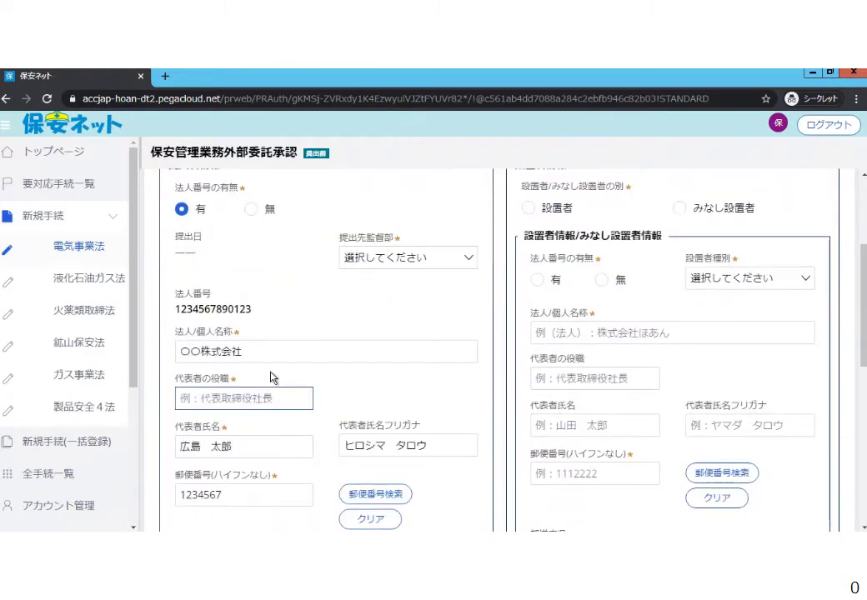
{"action": "left_click", "coordinate": [277, 359]}
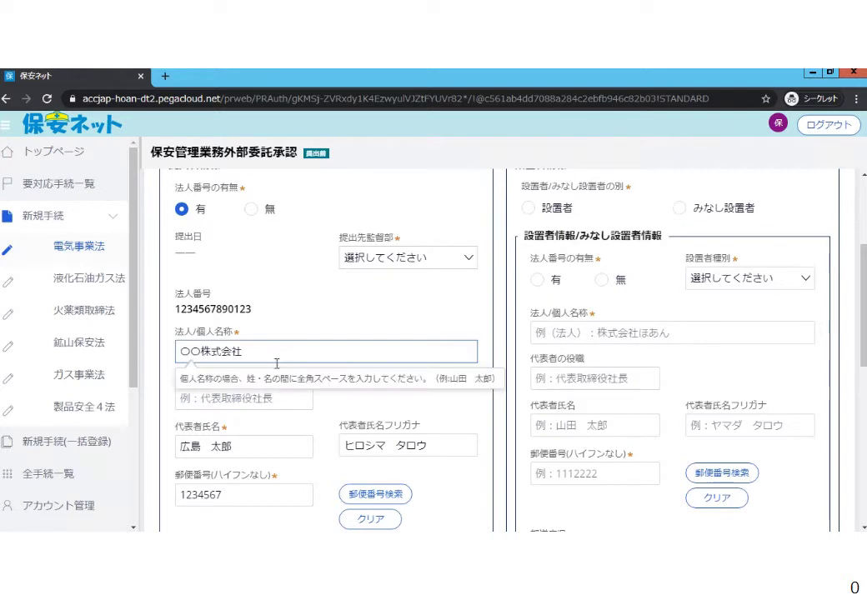
{"action": "left_click", "coordinate": [272, 450]}
{"action": "left_click", "coordinate": [298, 493]}
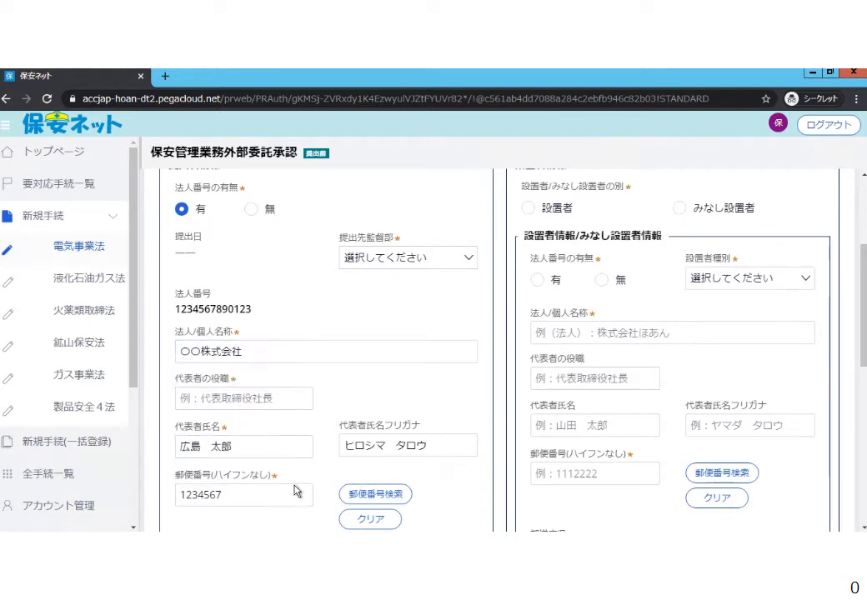
{"action": "scroll", "coordinate": [298, 471], "scroll_direction": "down", "scroll_amount": 1}
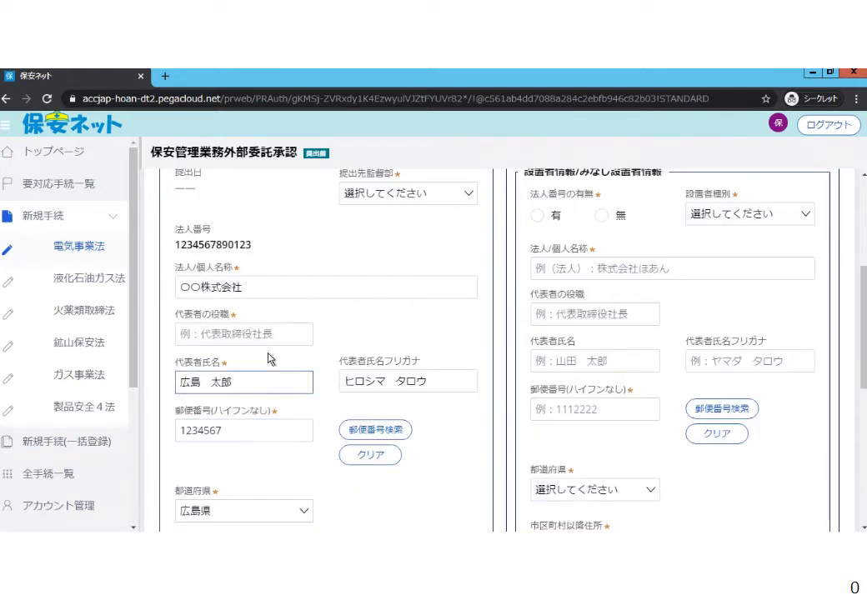
{"action": "left_click", "coordinate": [215, 335]}
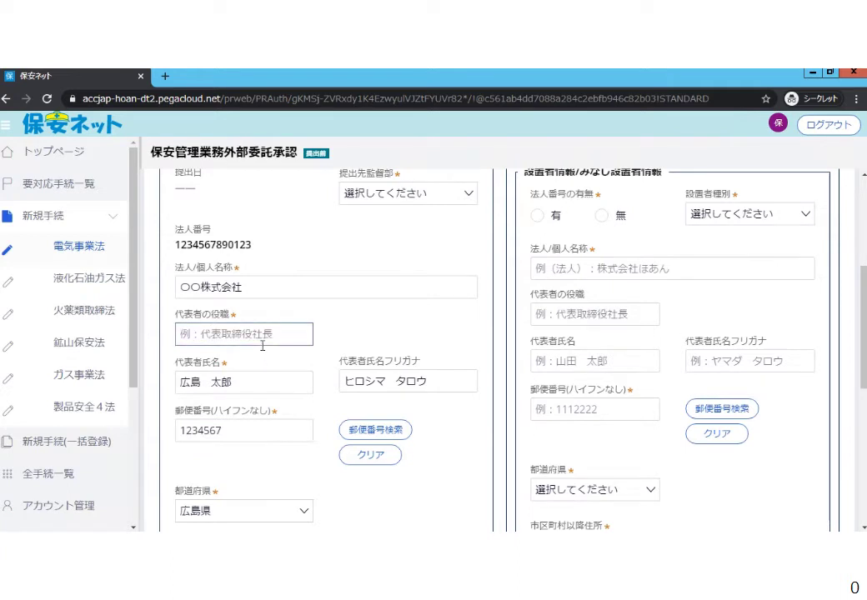
{"action": "left_click", "coordinate": [273, 382]}
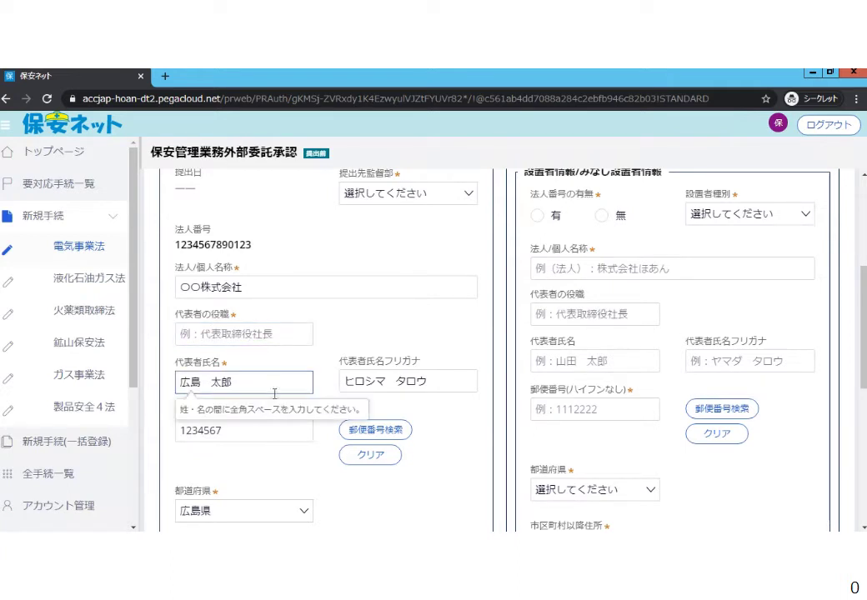
{"action": "left_click", "coordinate": [244, 326]}
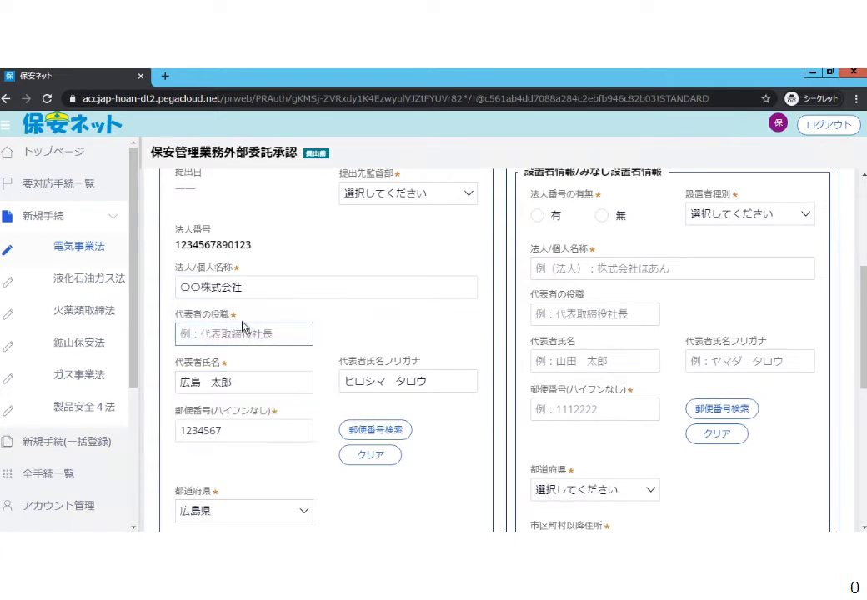
{"action": "left_click", "coordinate": [243, 360]}
{"action": "left_click", "coordinate": [244, 334]}
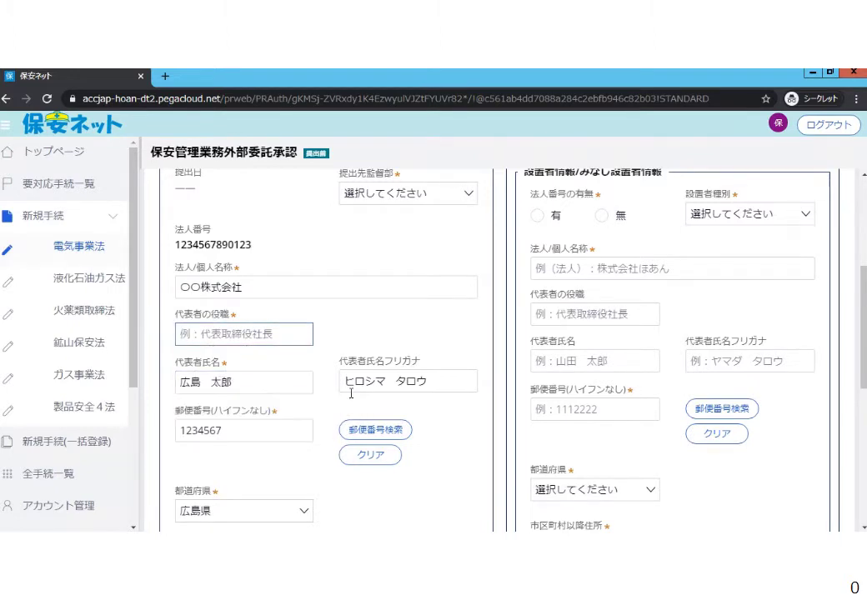
{"action": "left_click", "coordinate": [300, 429]}
{"action": "scroll", "coordinate": [298, 442], "scroll_direction": "down", "scroll_amount": 2}
{"action": "left_click", "coordinate": [298, 450]}
{"action": "left_click", "coordinate": [201, 345]}
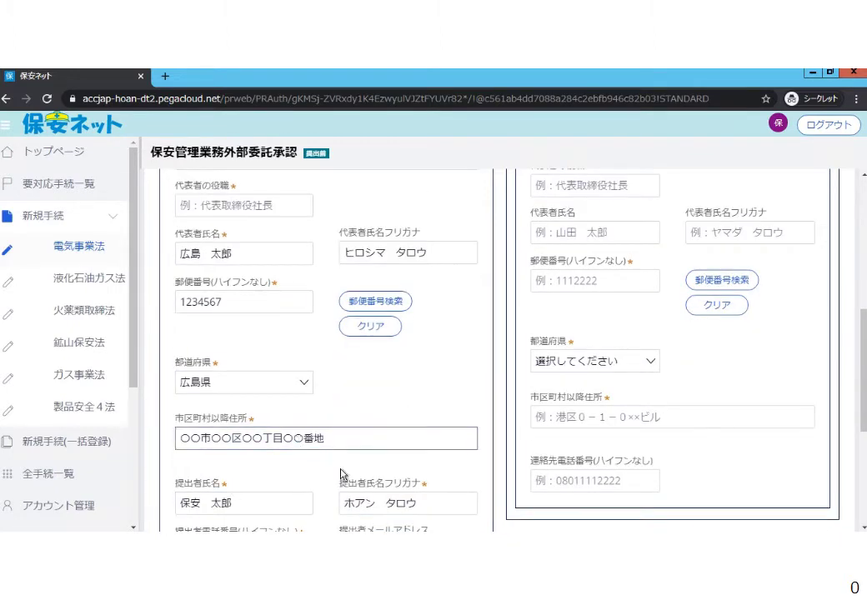
Step: In 設置者情報, set the installer category to 設置者 and 法人番号の有無 to 有
{"action": "scroll", "coordinate": [330, 476], "scroll_direction": "up", "scroll_amount": 10}
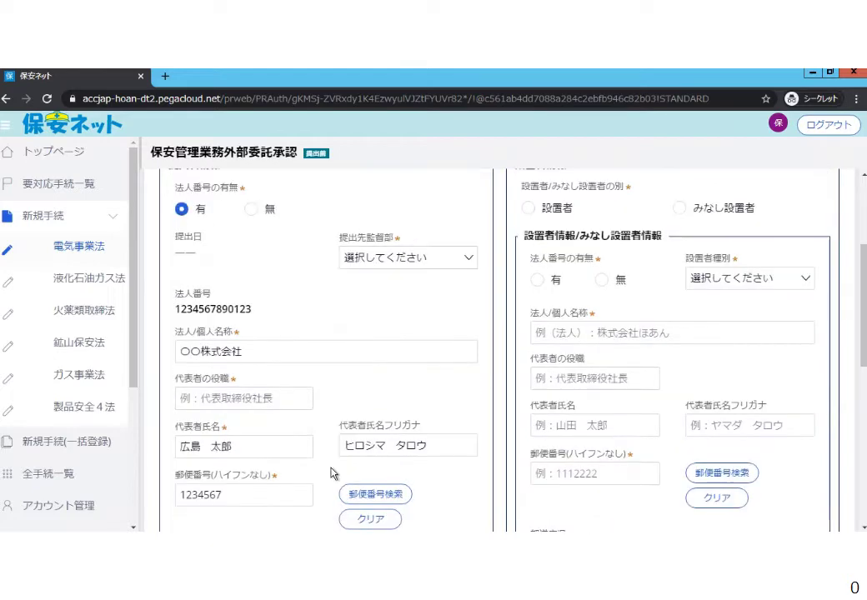
{"action": "mouse_move", "coordinate": [548, 371]}
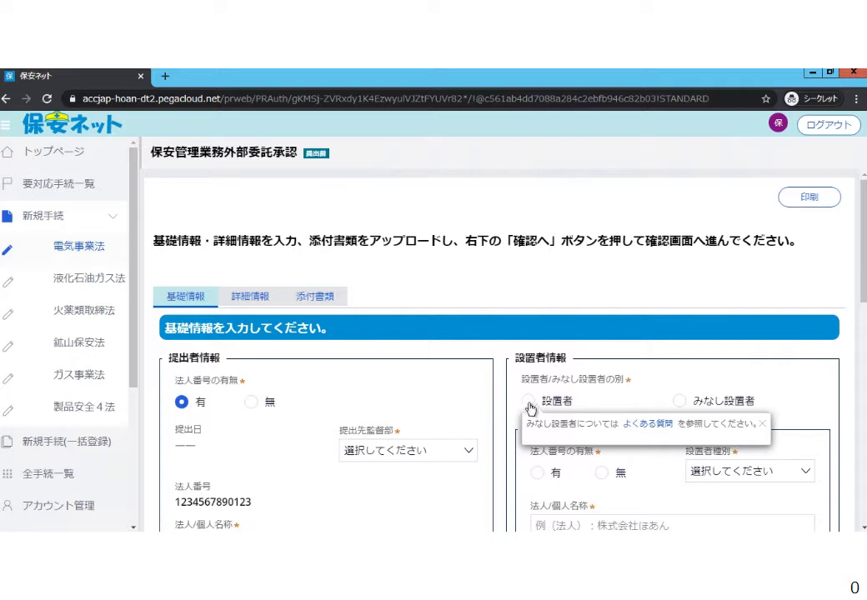
{"action": "left_click", "coordinate": [530, 403]}
{"action": "left_click", "coordinate": [763, 426]}
{"action": "scroll", "coordinate": [575, 471], "scroll_direction": "down", "scroll_amount": 1}
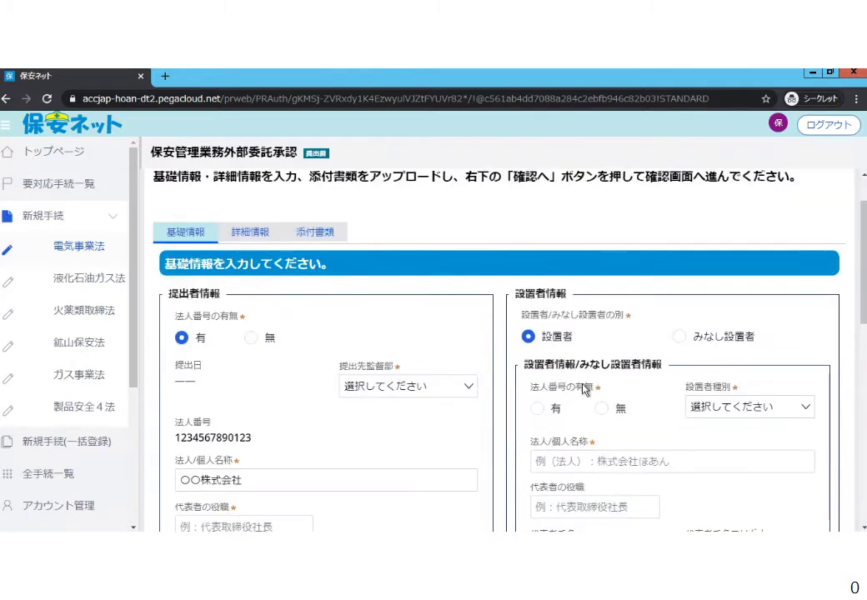
{"action": "left_click", "coordinate": [538, 409]}
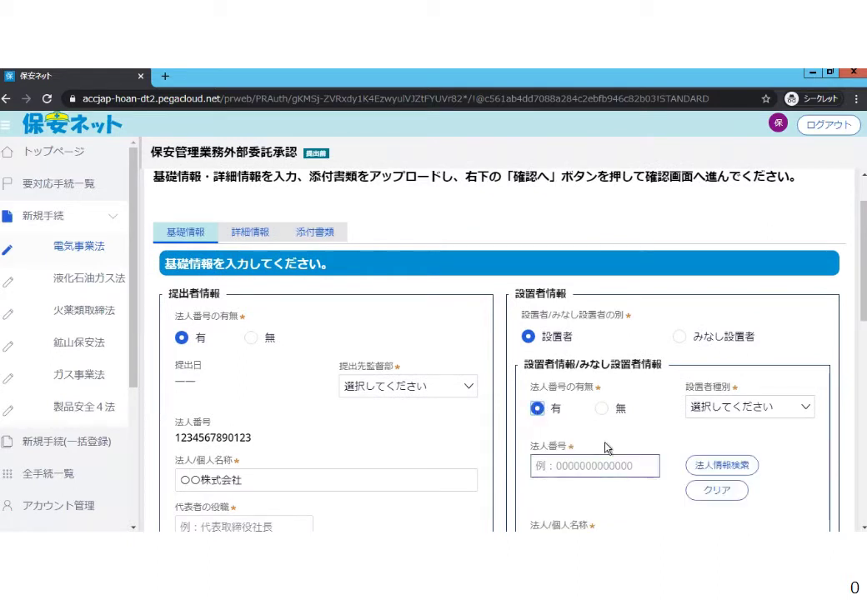
Step: Check the installer's 法人番号 entry field and view the 法人情報検索 dialog, closing it without searching
{"action": "scroll", "coordinate": [615, 474], "scroll_direction": "down", "scroll_amount": 1}
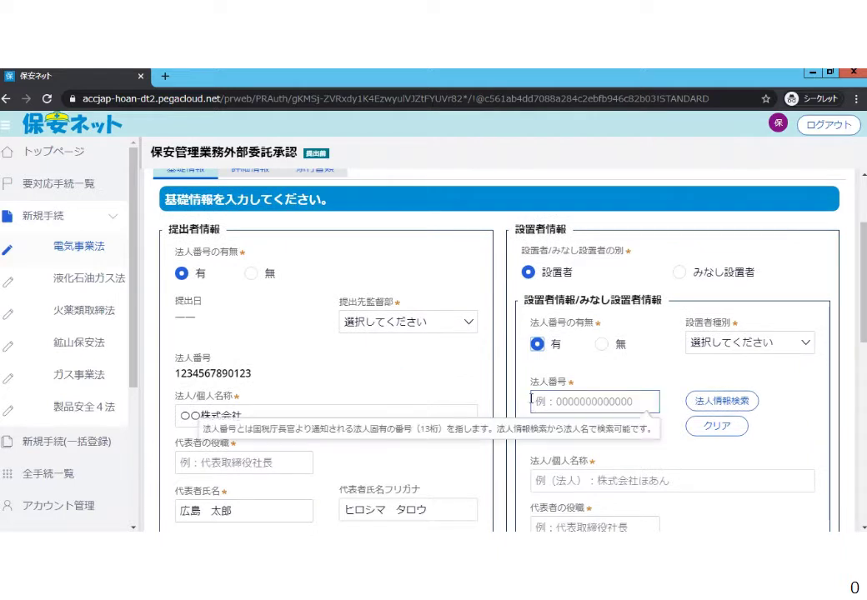
{"action": "left_click", "coordinate": [638, 412]}
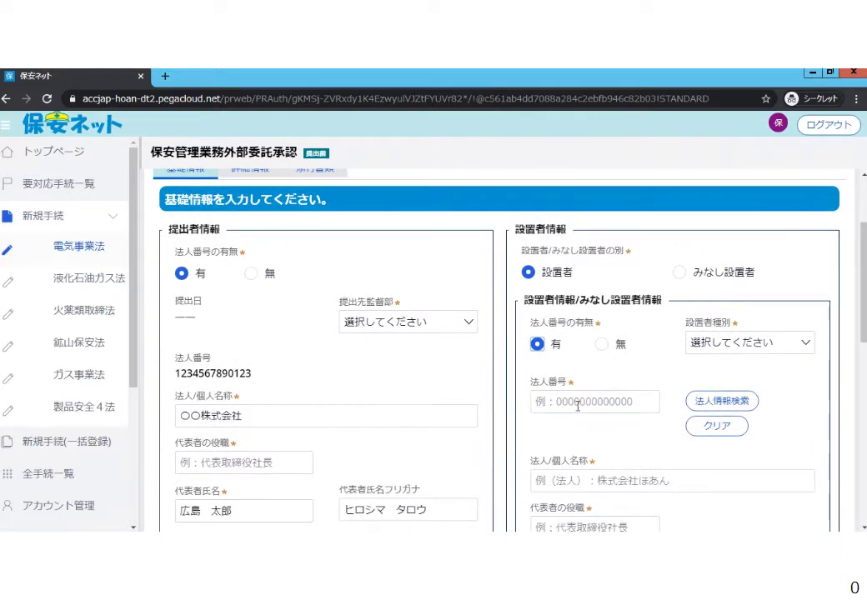
{"action": "scroll", "coordinate": [633, 401], "scroll_direction": "down", "scroll_amount": 1}
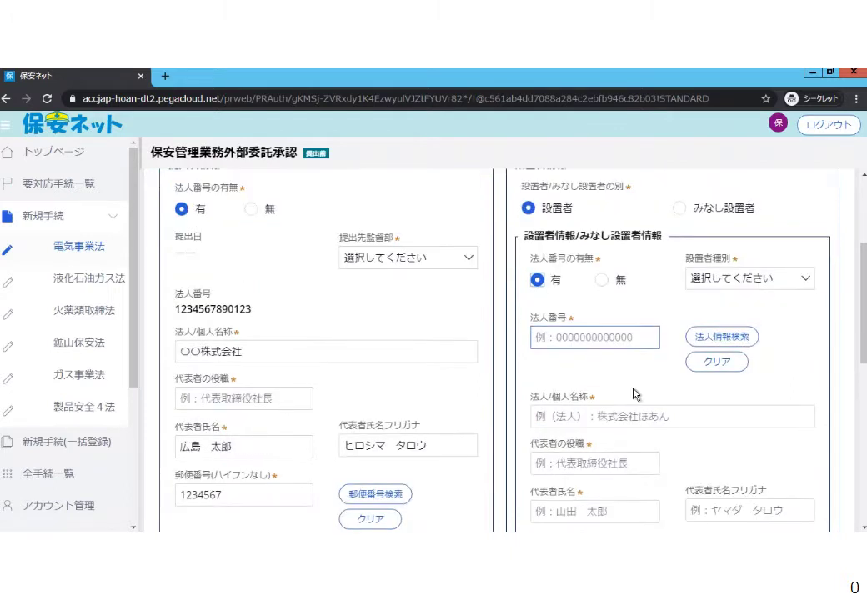
{"action": "left_click", "coordinate": [715, 342]}
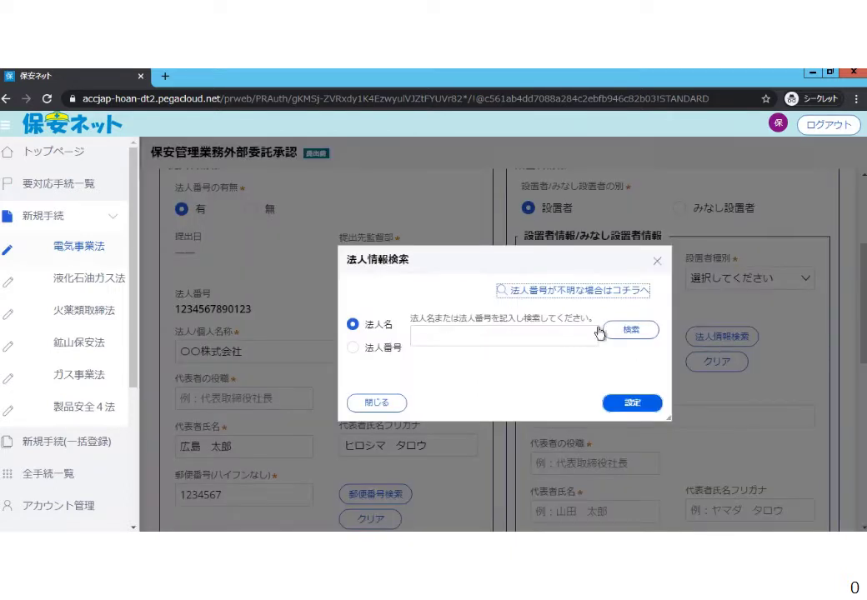
{"action": "left_click", "coordinate": [385, 406]}
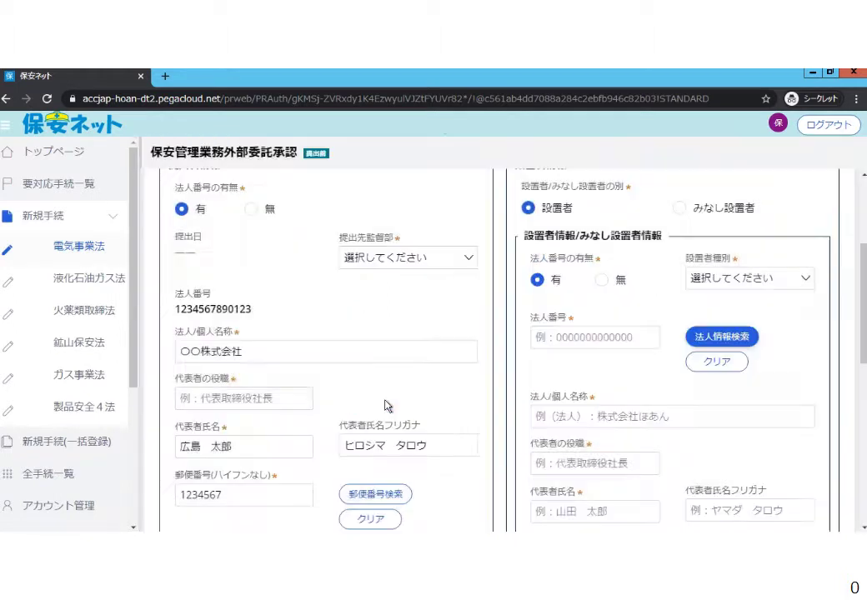
Step: Review the remaining installer fields, from the representative's position and name down to address and contact phone number
{"action": "scroll", "coordinate": [606, 370], "scroll_direction": "down", "scroll_amount": 2}
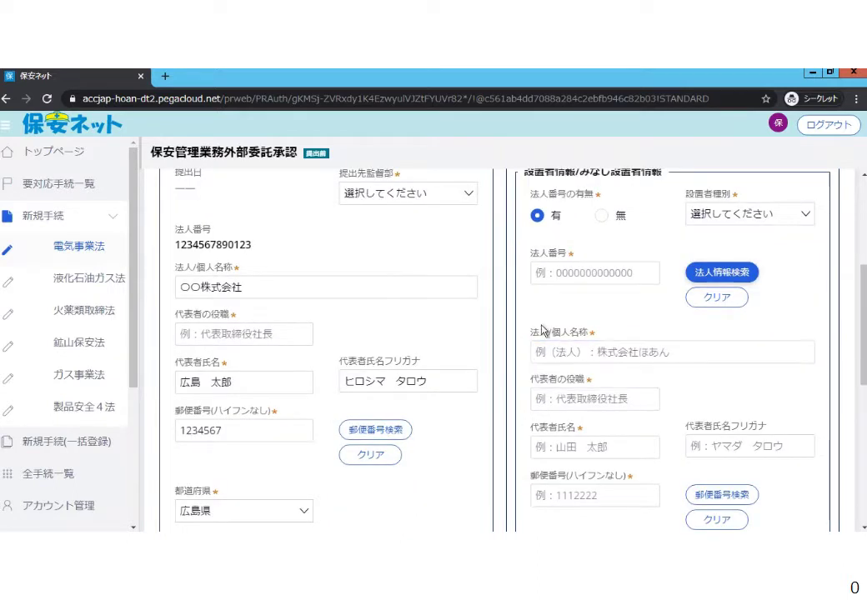
{"action": "left_click", "coordinate": [599, 402]}
{"action": "scroll", "coordinate": [605, 417], "scroll_direction": "down", "scroll_amount": 2}
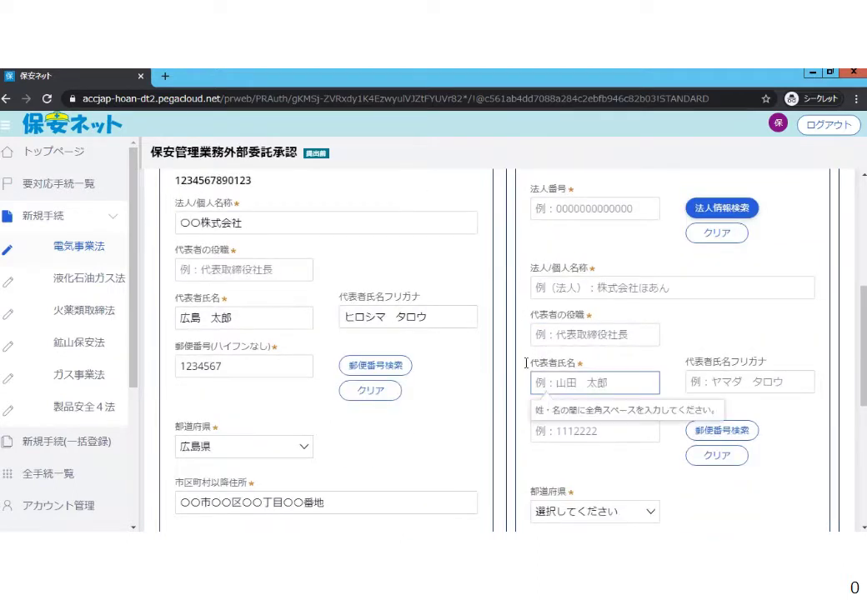
{"action": "left_click", "coordinate": [632, 387]}
{"action": "scroll", "coordinate": [632, 389], "scroll_direction": "down", "scroll_amount": 4}
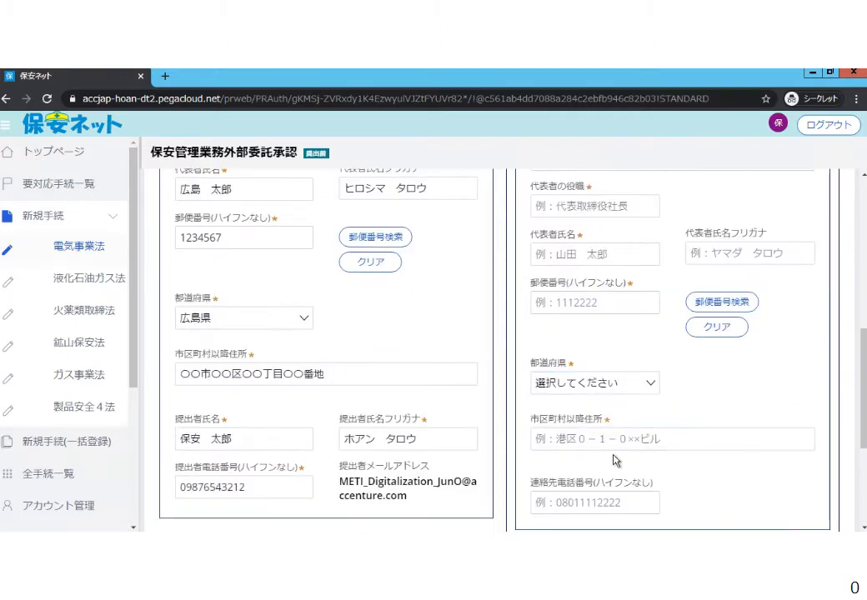
{"action": "scroll", "coordinate": [845, 416], "scroll_direction": "down", "scroll_amount": 1}
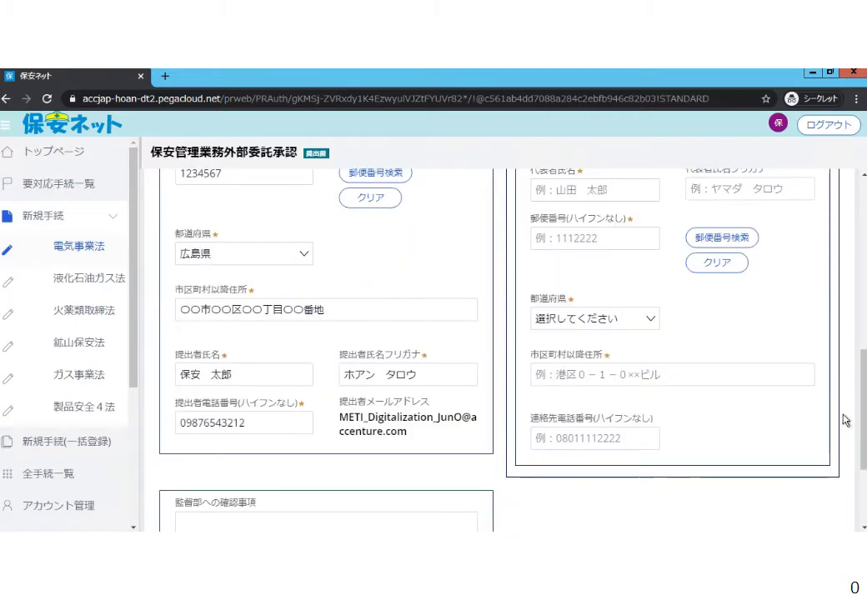
Step: Open the 詳細情報 section of the application form
{"action": "scroll", "coordinate": [865, 276], "scroll_direction": "up", "scroll_amount": 4}
{"action": "scroll", "coordinate": [865, 277], "scroll_direction": "up", "scroll_amount": 4}
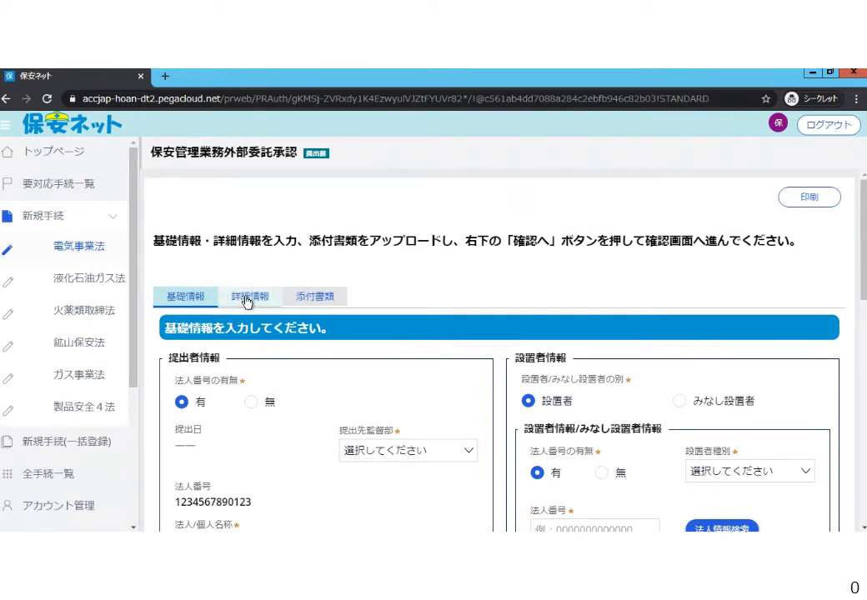
{"action": "left_click", "coordinate": [247, 298]}
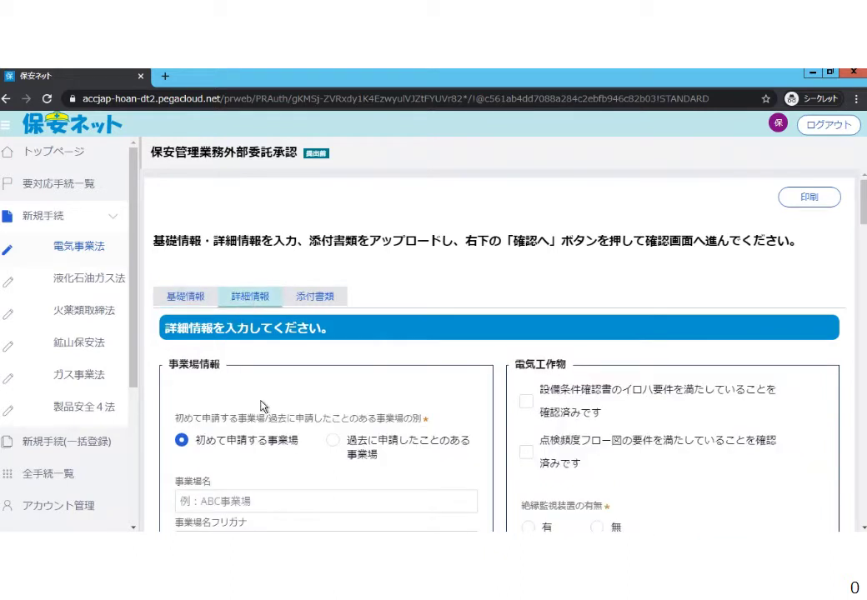
Step: Review the 事業場情報 fields, from the new/previously filed choice down to the notes for PCB含有電気工作物の有無 and 工事計画対象工作物の有無
{"action": "scroll", "coordinate": [261, 407], "scroll_direction": "down", "scroll_amount": 1}
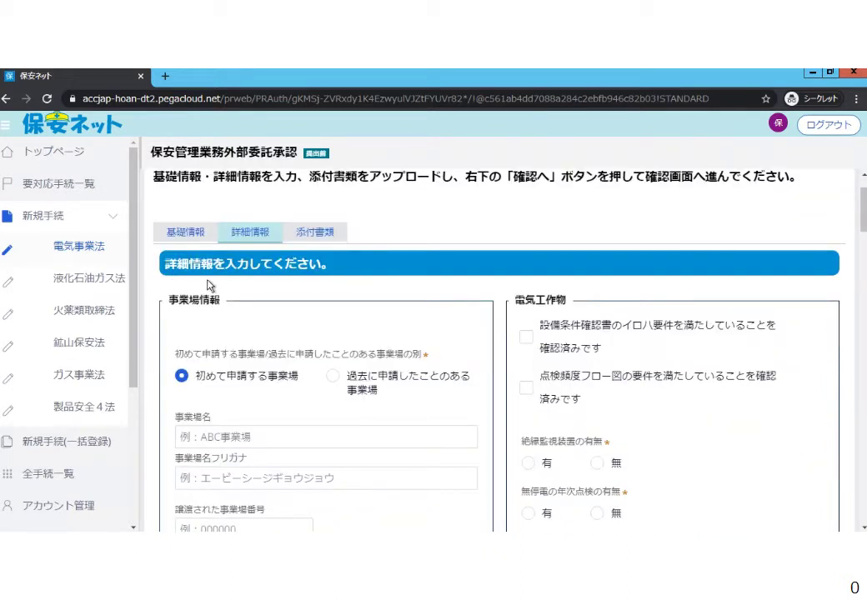
{"action": "scroll", "coordinate": [232, 450], "scroll_direction": "down", "scroll_amount": 1}
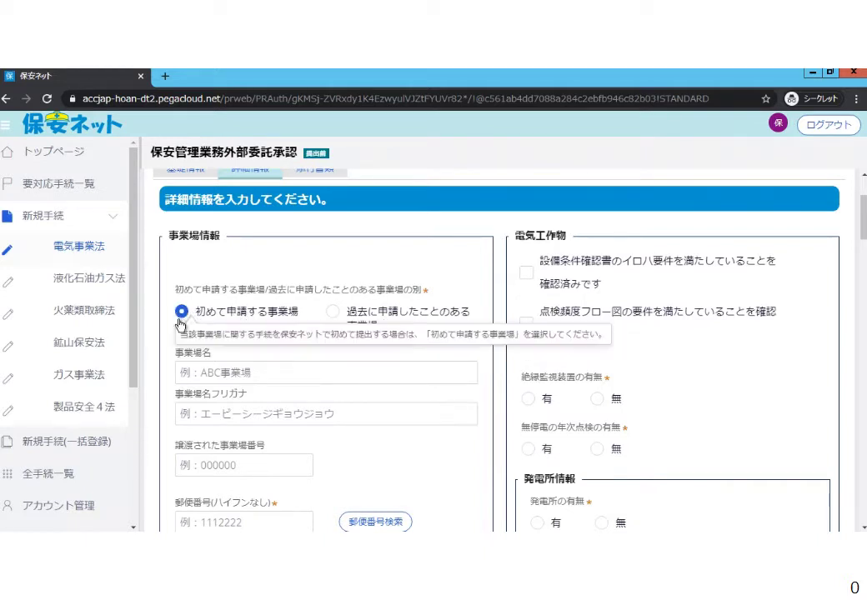
{"action": "scroll", "coordinate": [255, 385], "scroll_direction": "down", "scroll_amount": 1}
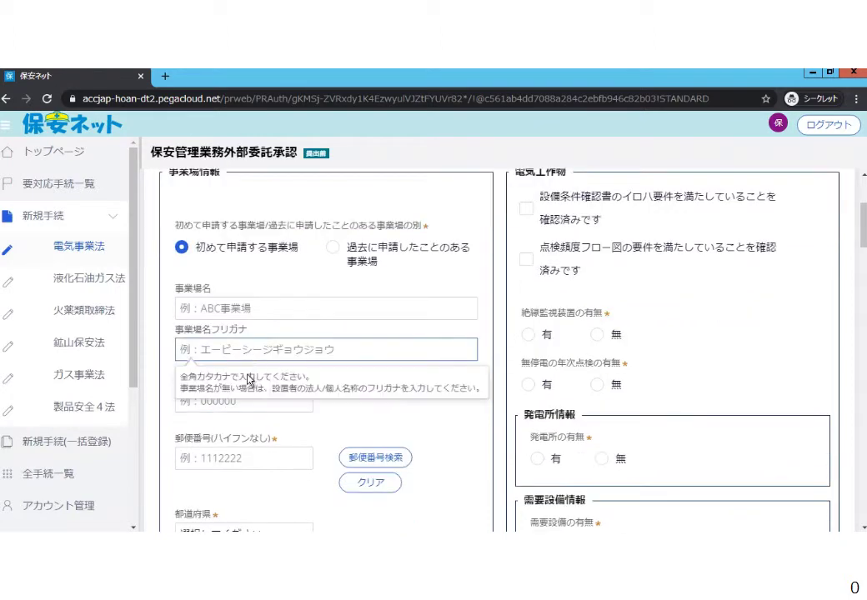
{"action": "scroll", "coordinate": [274, 384], "scroll_direction": "down", "scroll_amount": 1}
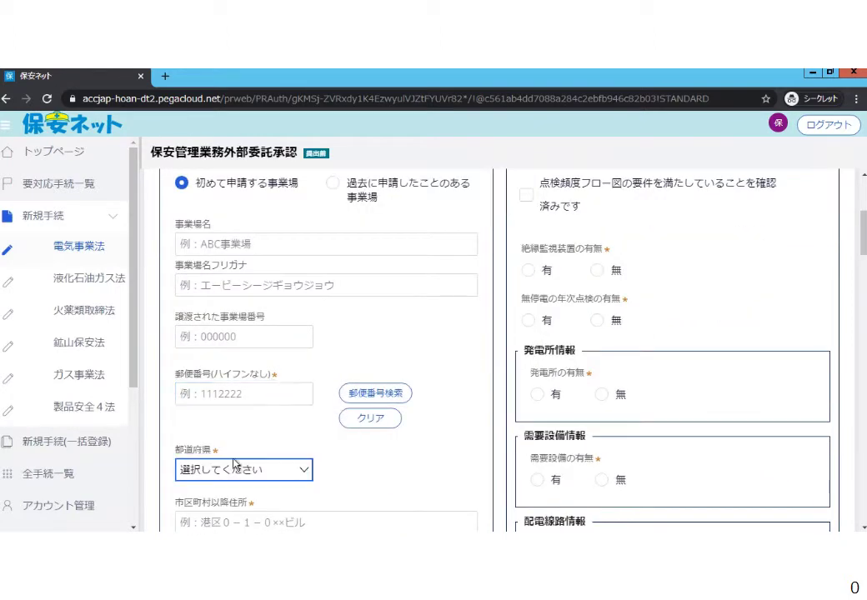
{"action": "scroll", "coordinate": [270, 451], "scroll_direction": "down", "scroll_amount": 1}
{"action": "scroll", "coordinate": [271, 450], "scroll_direction": "down", "scroll_amount": 1}
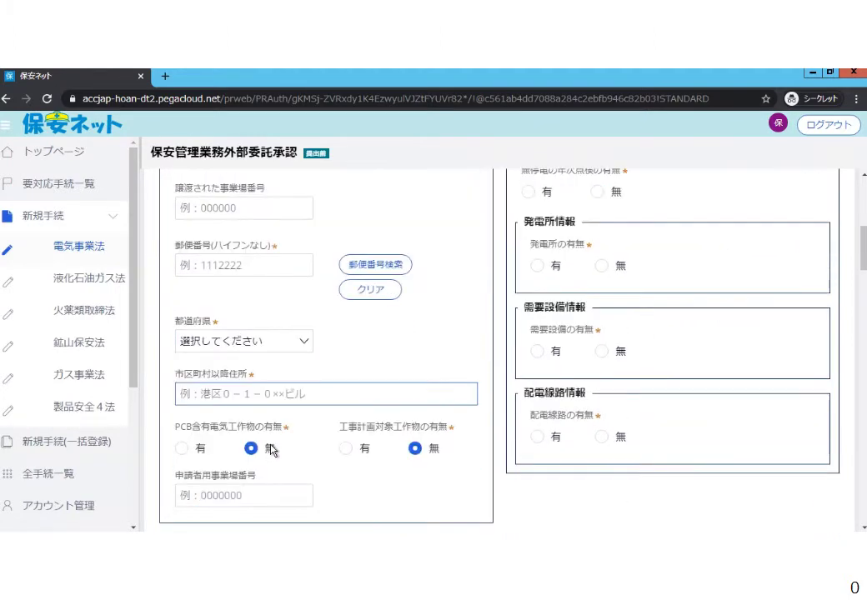
{"action": "left_click", "coordinate": [271, 446]}
{"action": "mouse_move", "coordinate": [264, 463]}
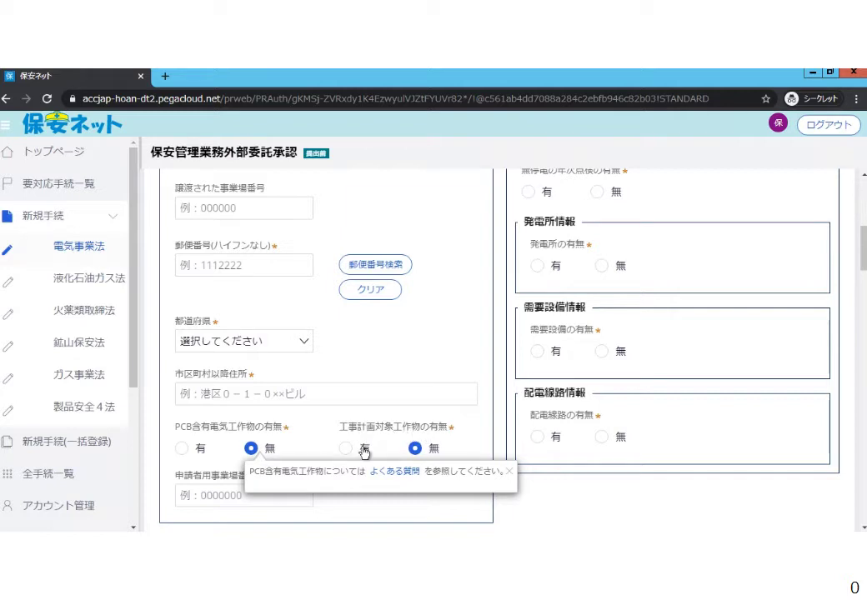
{"action": "mouse_move", "coordinate": [355, 447]}
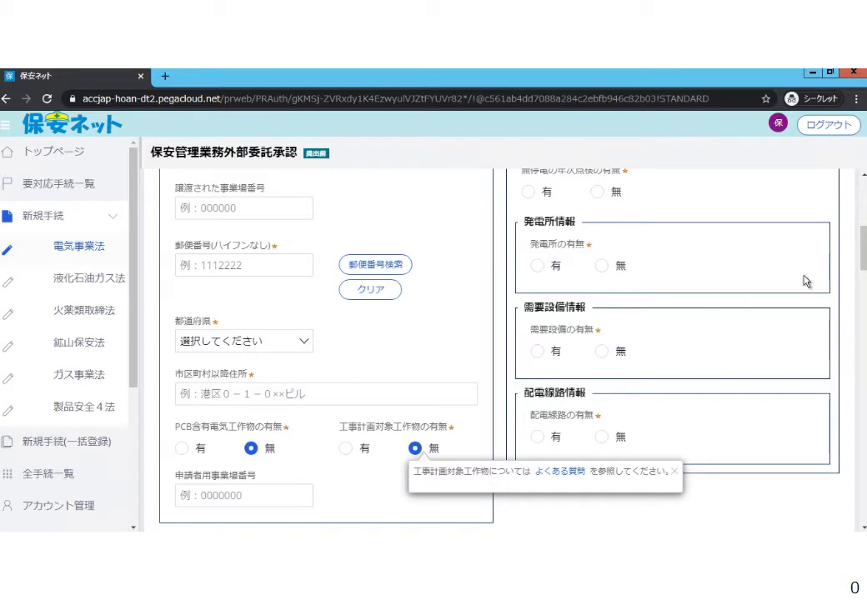
Step: Review the 非常用予備発電装置 output and voltage fields and the 委託契約の相手方の基礎情報 section, including its 法人の基礎情報
{"action": "scroll", "coordinate": [416, 408], "scroll_direction": "down", "scroll_amount": 1}
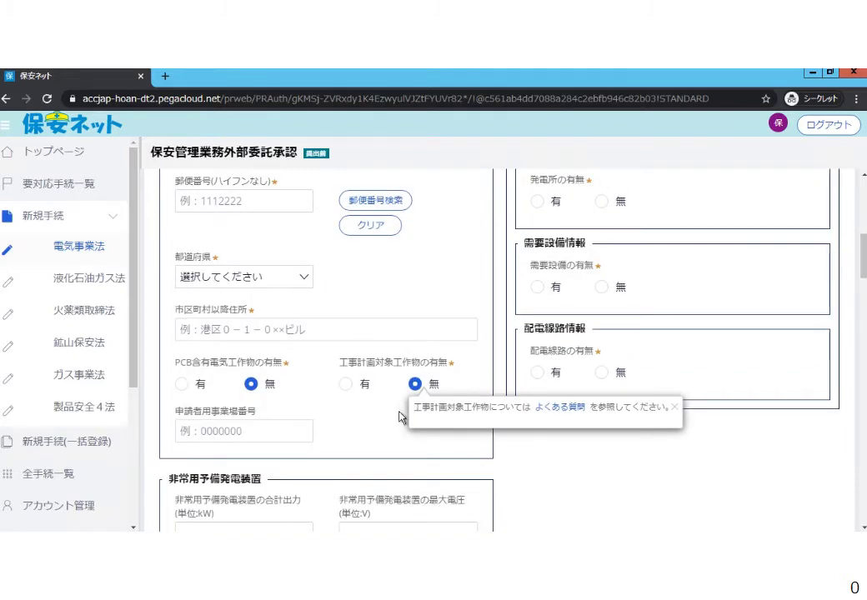
{"action": "scroll", "coordinate": [327, 342], "scroll_direction": "down", "scroll_amount": 1}
{"action": "scroll", "coordinate": [335, 445], "scroll_direction": "down", "scroll_amount": 1}
{"action": "scroll", "coordinate": [333, 448], "scroll_direction": "down", "scroll_amount": 1}
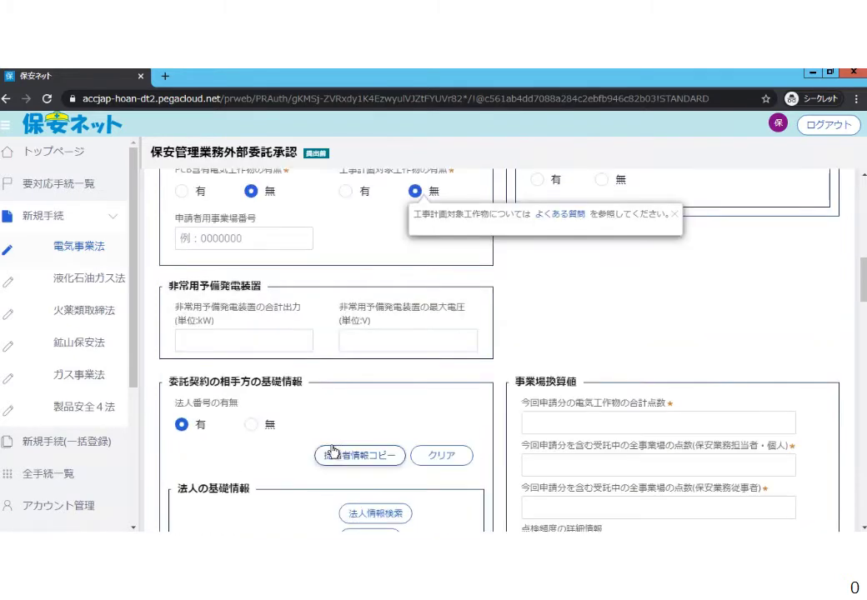
{"action": "left_click", "coordinate": [271, 336]}
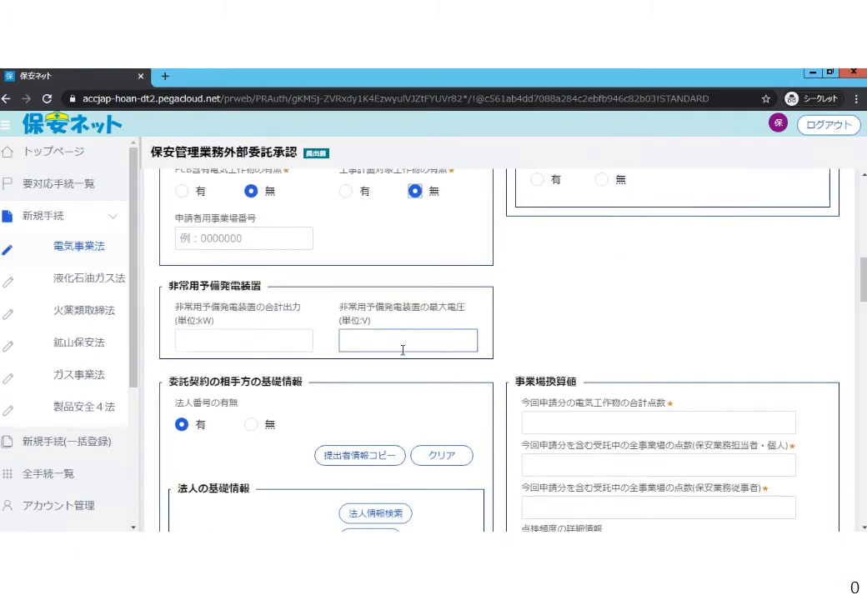
{"action": "scroll", "coordinate": [404, 370], "scroll_direction": "down", "scroll_amount": 1}
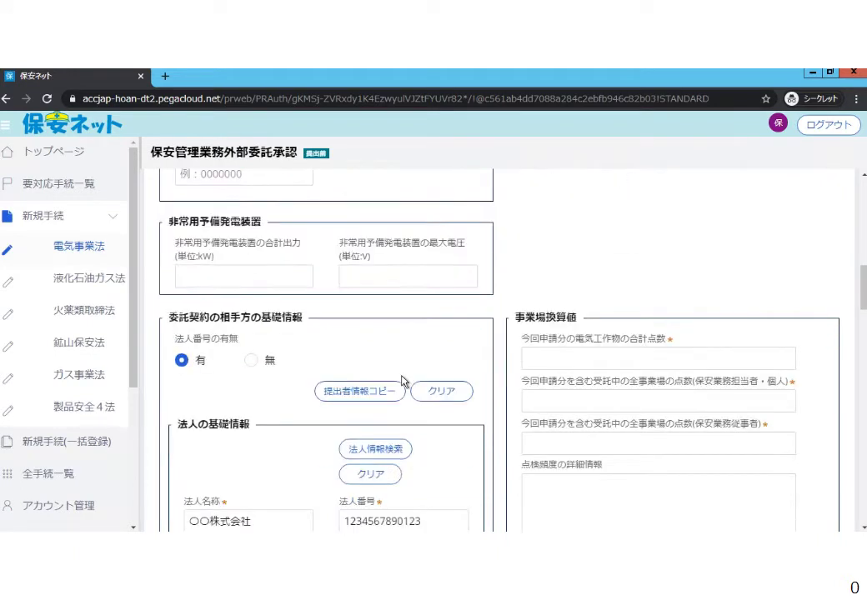
{"action": "scroll", "coordinate": [403, 382], "scroll_direction": "down", "scroll_amount": 1}
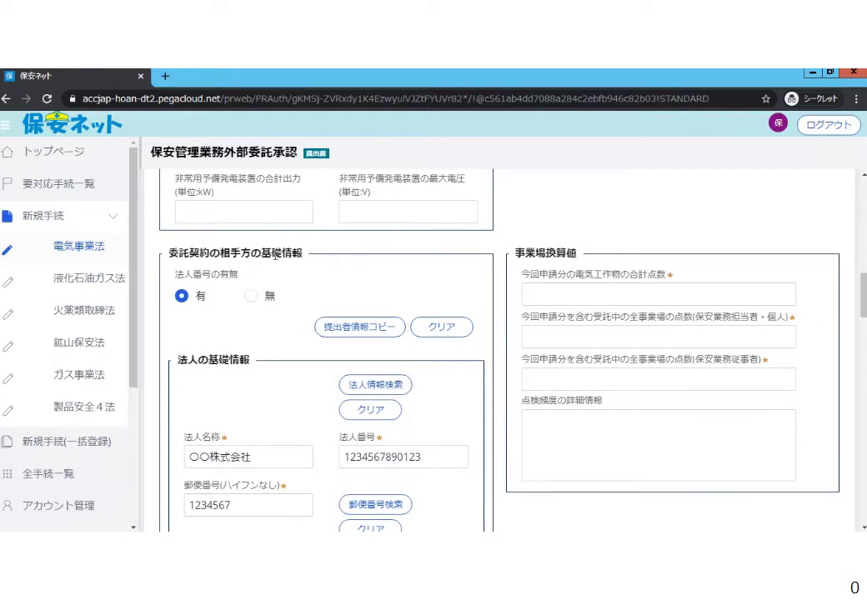
{"action": "scroll", "coordinate": [310, 297], "scroll_direction": "down", "scroll_amount": 1}
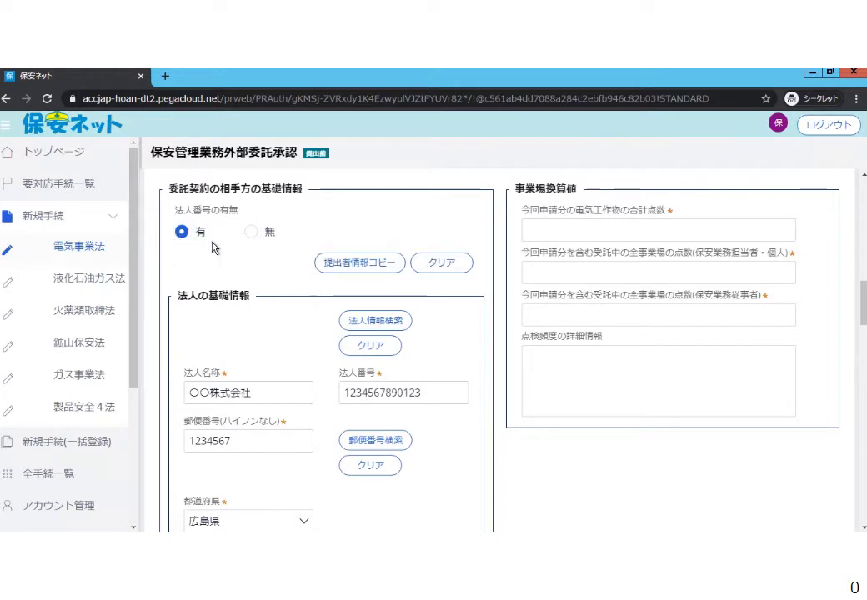
{"action": "left_click", "coordinate": [276, 451]}
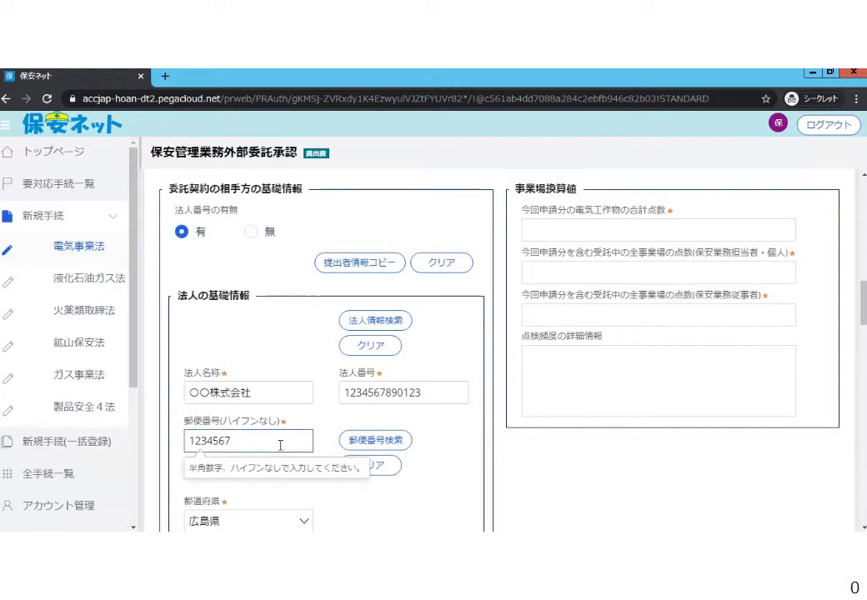
{"action": "scroll", "coordinate": [281, 446], "scroll_direction": "down", "scroll_amount": 1}
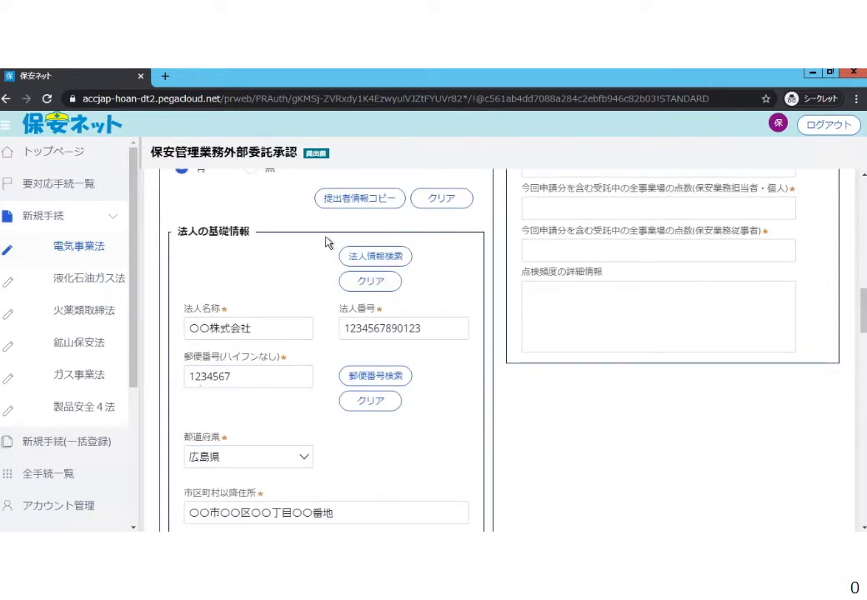
{"action": "scroll", "coordinate": [360, 235], "scroll_direction": "up", "scroll_amount": 1}
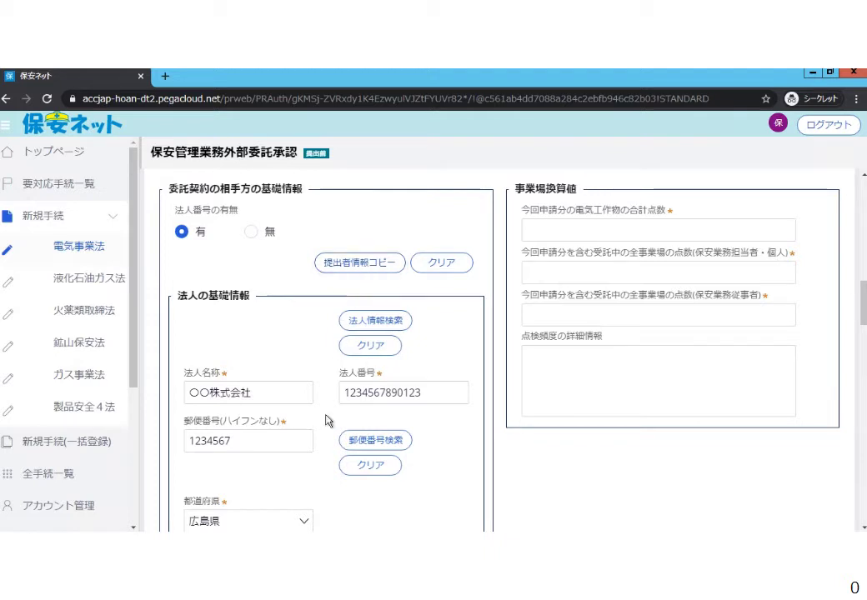
{"action": "scroll", "coordinate": [260, 358], "scroll_direction": "down", "scroll_amount": 1}
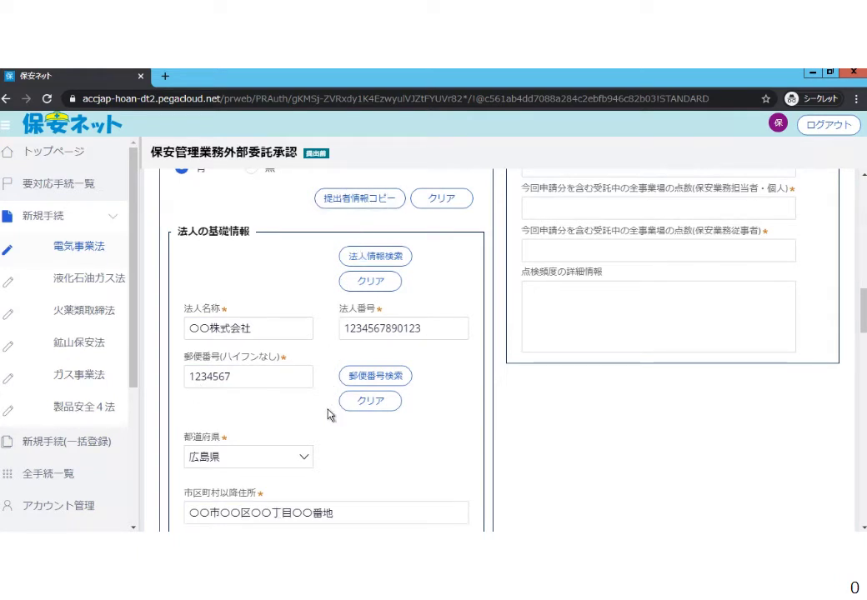
{"action": "scroll", "coordinate": [329, 412], "scroll_direction": "down", "scroll_amount": 1}
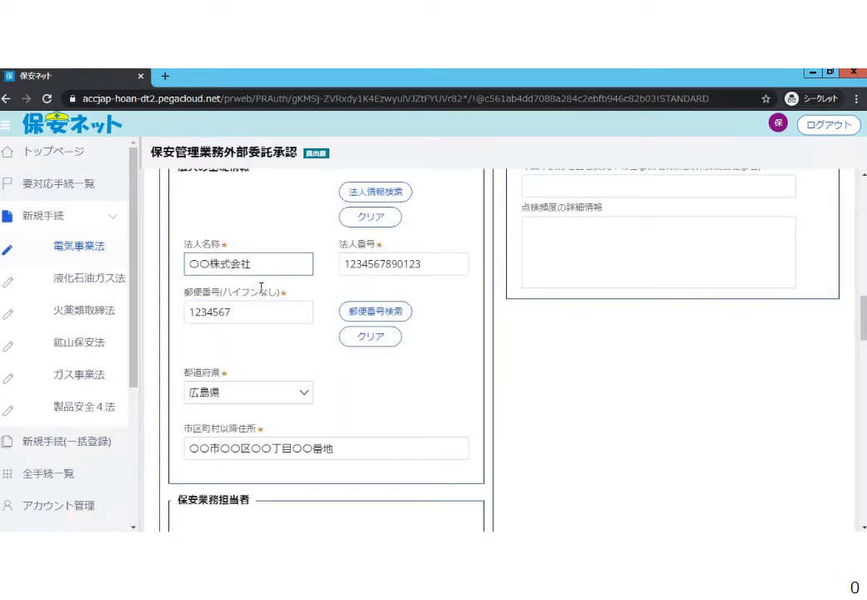
Step: Examine the 保安業務担当者 and 保安業務従事者 fields, including the help note on 主任技術者免状の種類
{"action": "scroll", "coordinate": [285, 409], "scroll_direction": "down", "scroll_amount": 1}
{"action": "scroll", "coordinate": [285, 421], "scroll_direction": "down", "scroll_amount": 2}
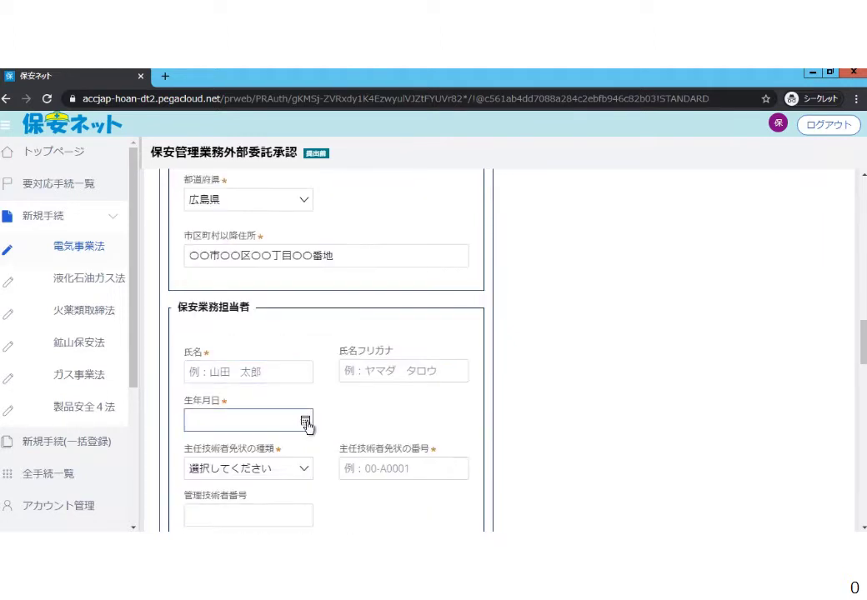
{"action": "scroll", "coordinate": [304, 417], "scroll_direction": "down", "scroll_amount": 1}
{"action": "left_click", "coordinate": [302, 405]}
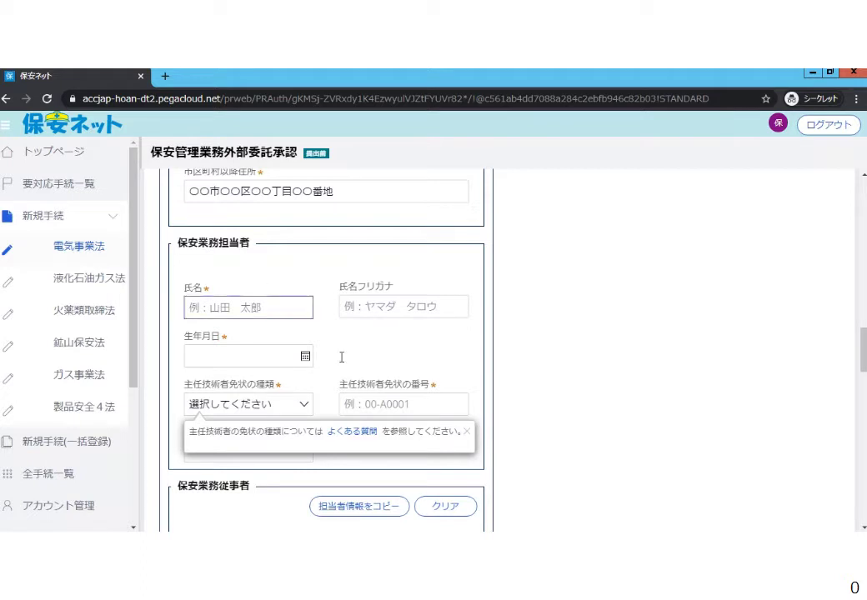
{"action": "left_click", "coordinate": [292, 383]}
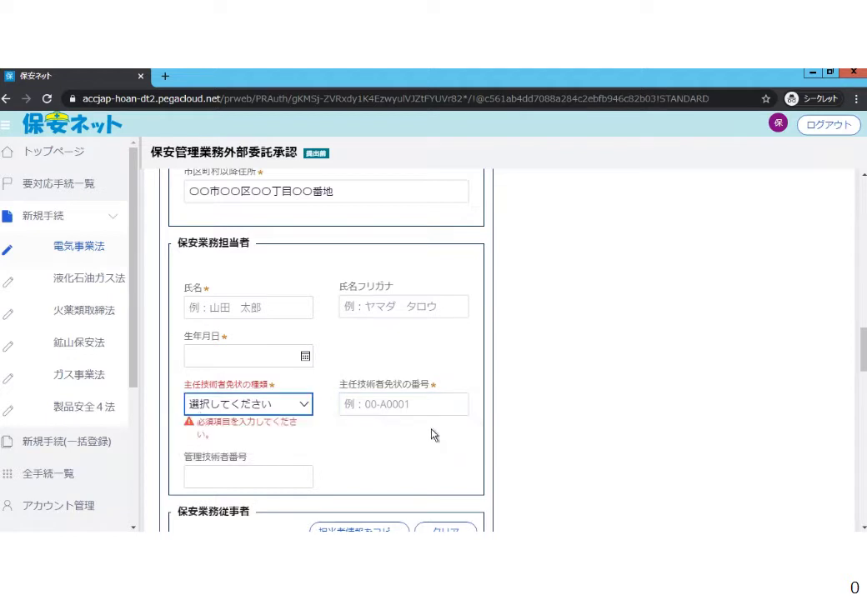
{"action": "scroll", "coordinate": [430, 435], "scroll_direction": "down", "scroll_amount": 3}
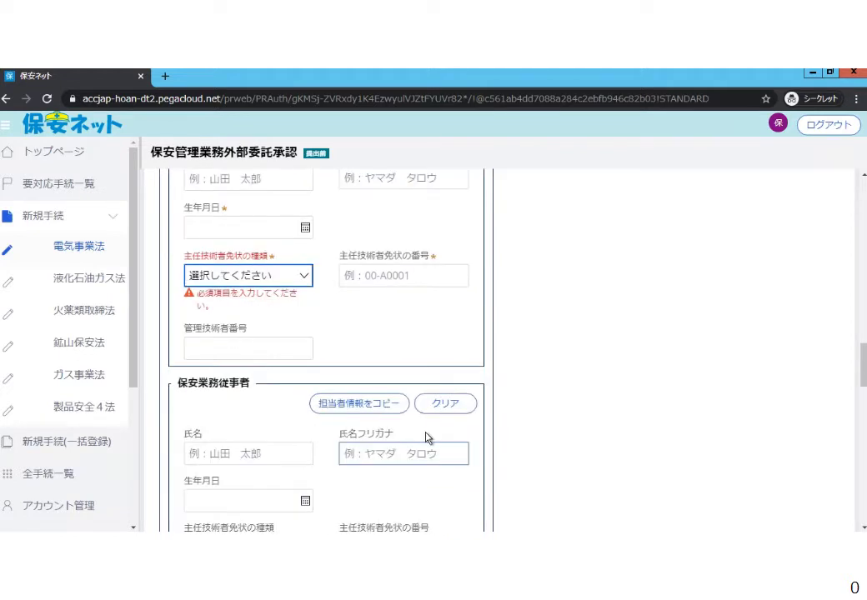
{"action": "scroll", "coordinate": [424, 438], "scroll_direction": "down", "scroll_amount": 3}
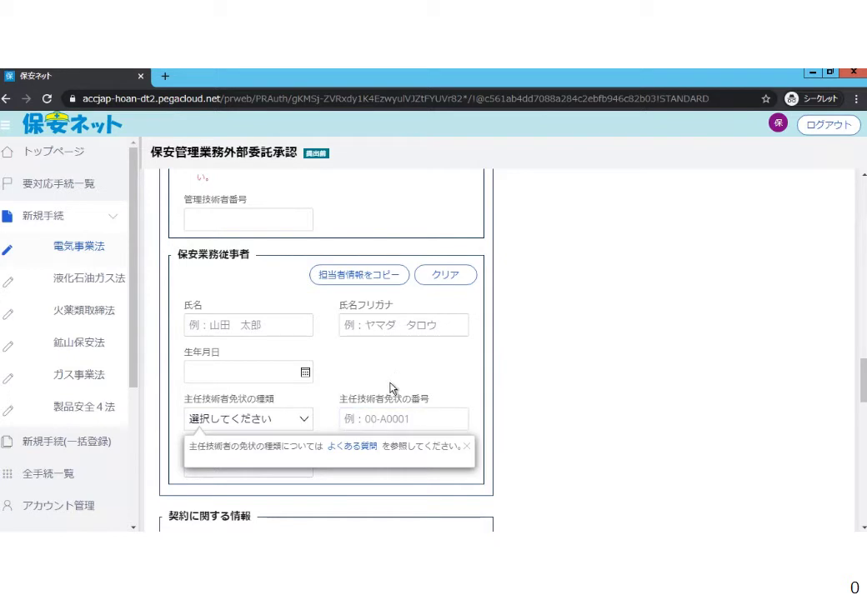
{"action": "scroll", "coordinate": [390, 396], "scroll_direction": "down", "scroll_amount": 1}
Step: In 契約に関する情報, confirm that the contract covers 主任技術者制度の解釈及び運用（内規） and dismiss its help note
{"action": "scroll", "coordinate": [379, 417], "scroll_direction": "down", "scroll_amount": 4}
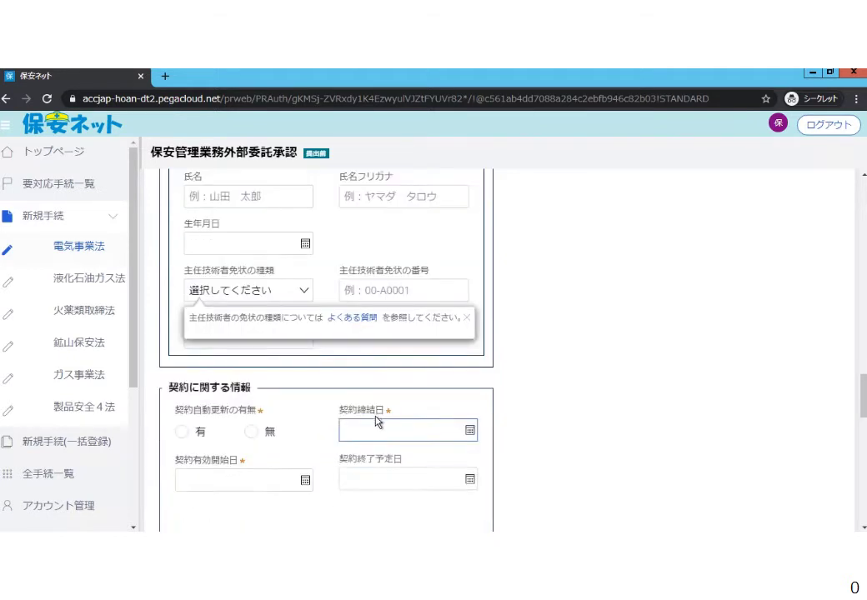
{"action": "scroll", "coordinate": [241, 283], "scroll_direction": "up", "scroll_amount": 1}
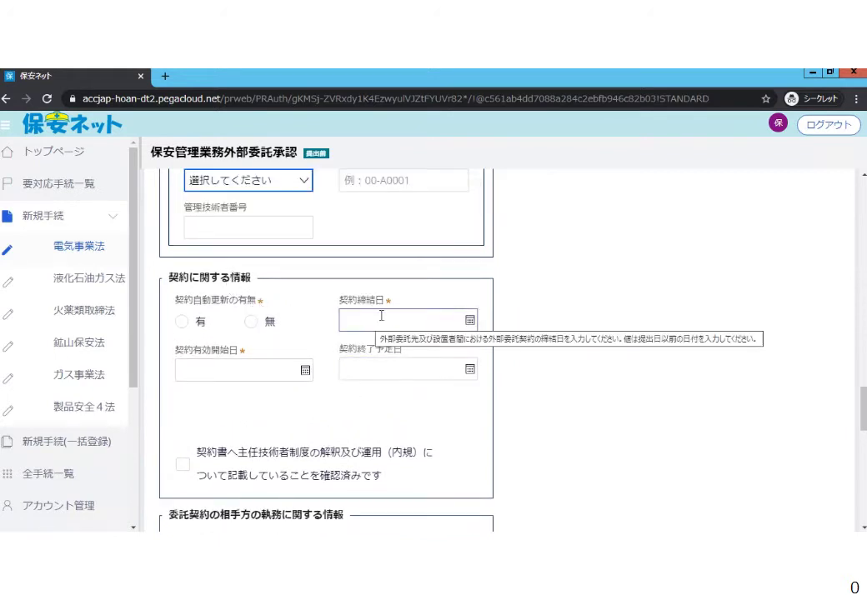
{"action": "scroll", "coordinate": [450, 377], "scroll_direction": "down", "scroll_amount": 3}
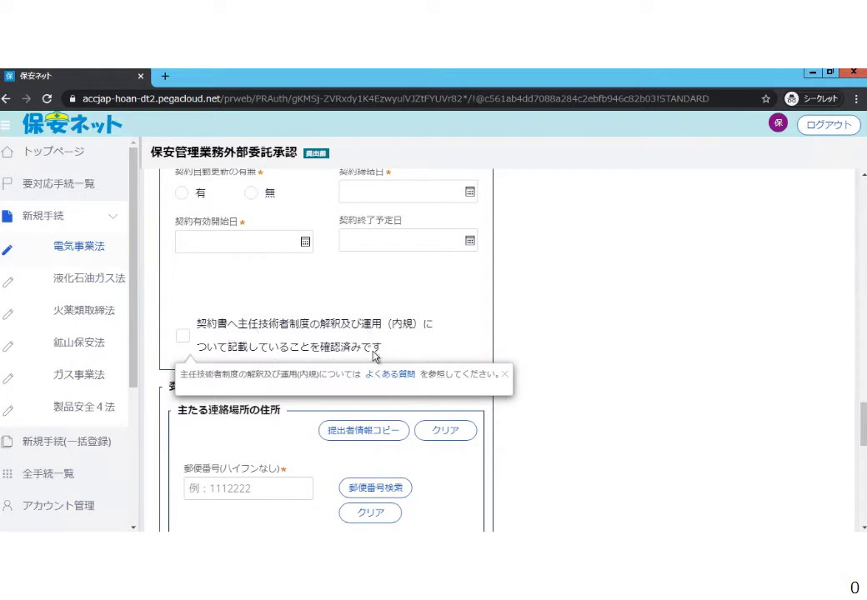
{"action": "left_click", "coordinate": [183, 338]}
{"action": "left_click", "coordinate": [506, 379]}
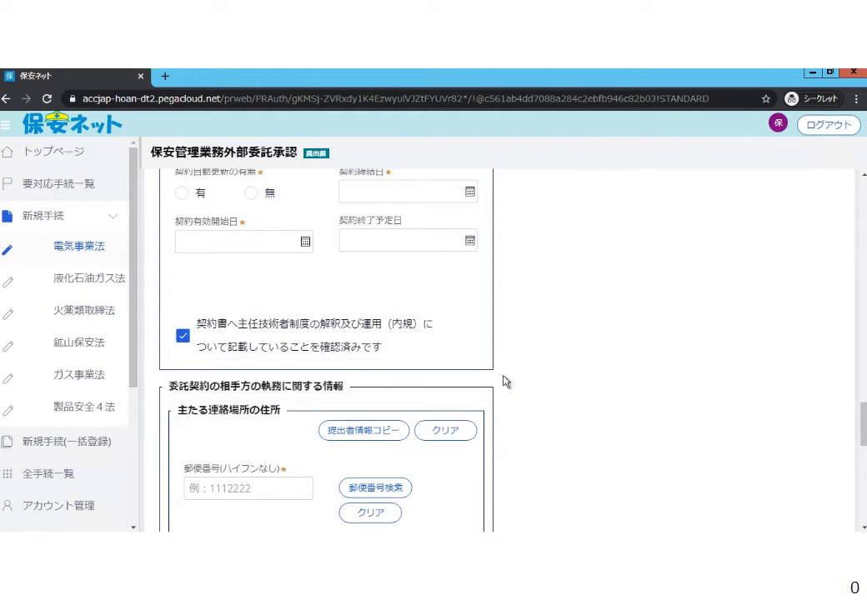
Step: Review 委託契約の相手方の執務に関する情報: main contact address, distance, travel means and arrival time, and the 連絡責任者 fields
{"action": "scroll", "coordinate": [490, 392], "scroll_direction": "down", "scroll_amount": 1}
{"action": "scroll", "coordinate": [489, 397], "scroll_direction": "down", "scroll_amount": 1}
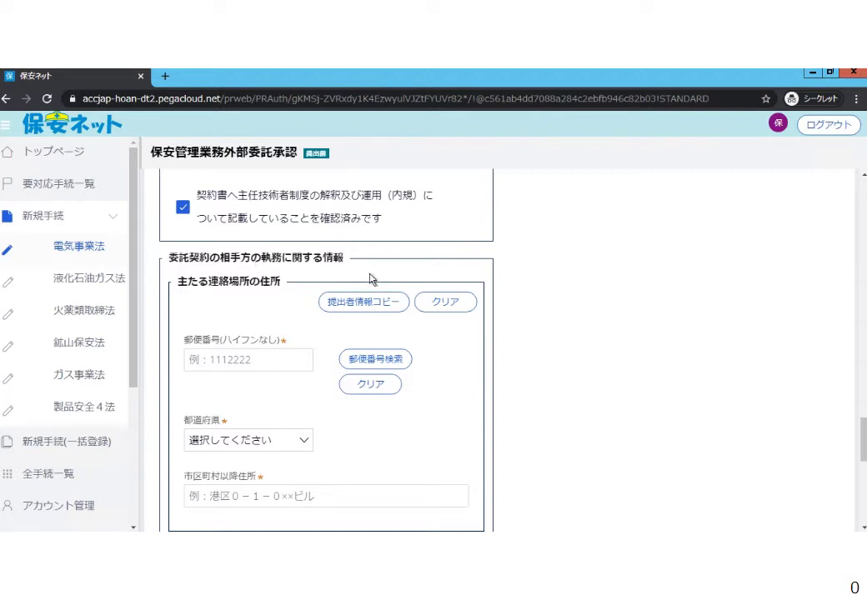
{"action": "scroll", "coordinate": [371, 294], "scroll_direction": "down", "scroll_amount": 1}
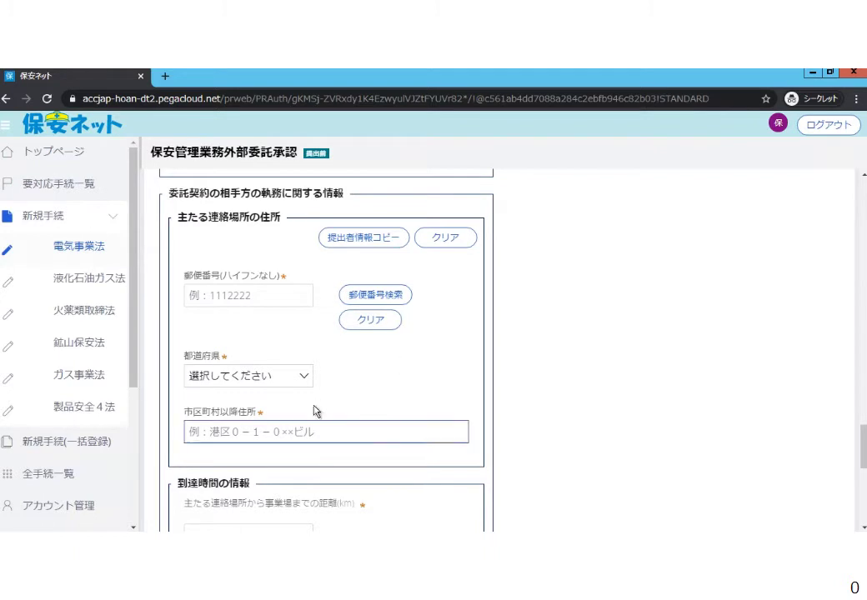
{"action": "scroll", "coordinate": [318, 409], "scroll_direction": "down", "scroll_amount": 2}
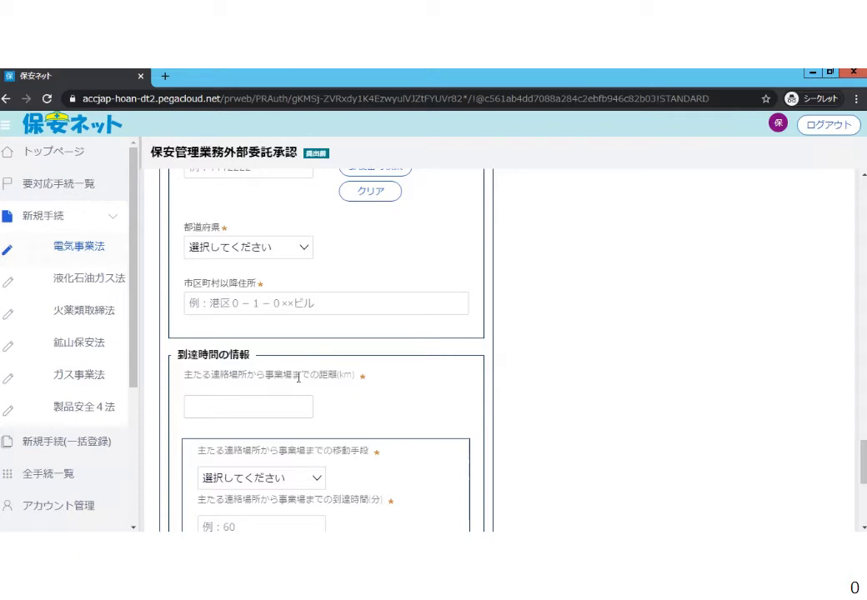
{"action": "scroll", "coordinate": [372, 392], "scroll_direction": "down", "scroll_amount": 1}
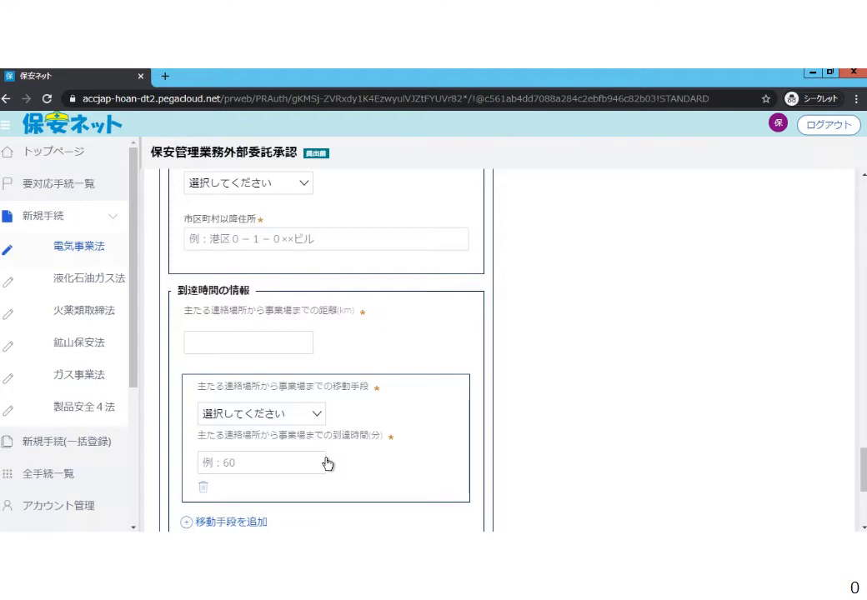
{"action": "scroll", "coordinate": [326, 465], "scroll_direction": "down", "scroll_amount": 2}
{"action": "scroll", "coordinate": [325, 469], "scroll_direction": "down", "scroll_amount": 1}
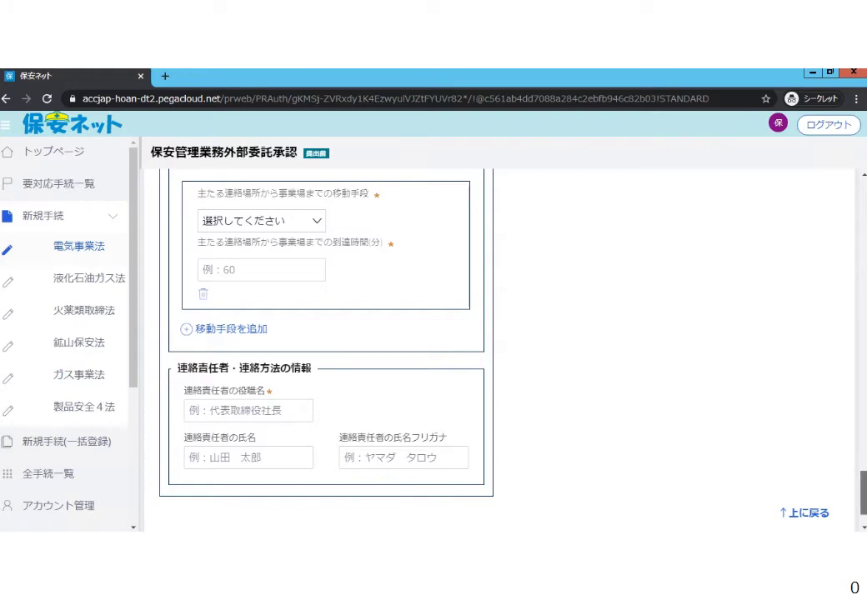
Step: In the 電気工作物 section, read the help notes on 設備条件確認書, 点検頻度フロー図, 絶縁監視装置の有無 and 無停電の年次点検の有無
{"action": "left_click_drag", "start_coordinate": [863, 492], "coordinate": [861, 210]}
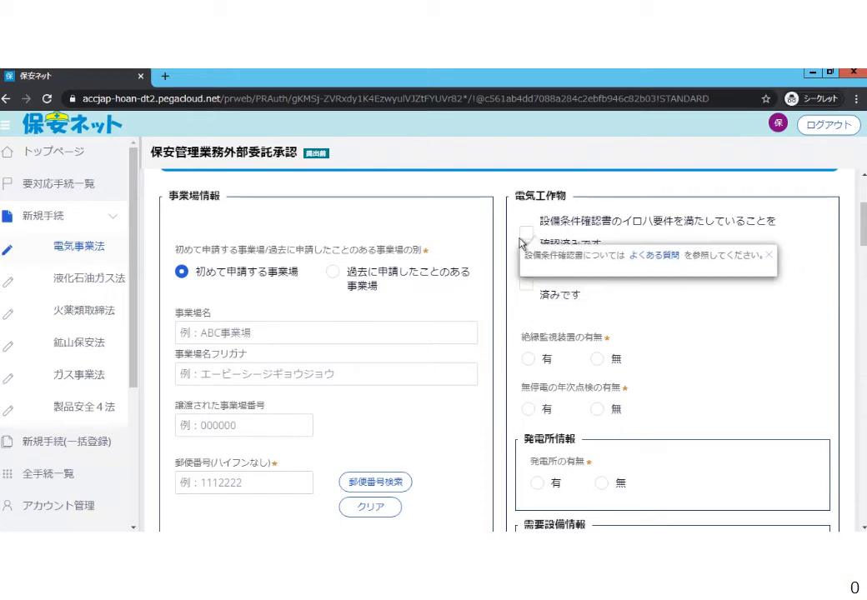
{"action": "mouse_move", "coordinate": [526, 284]}
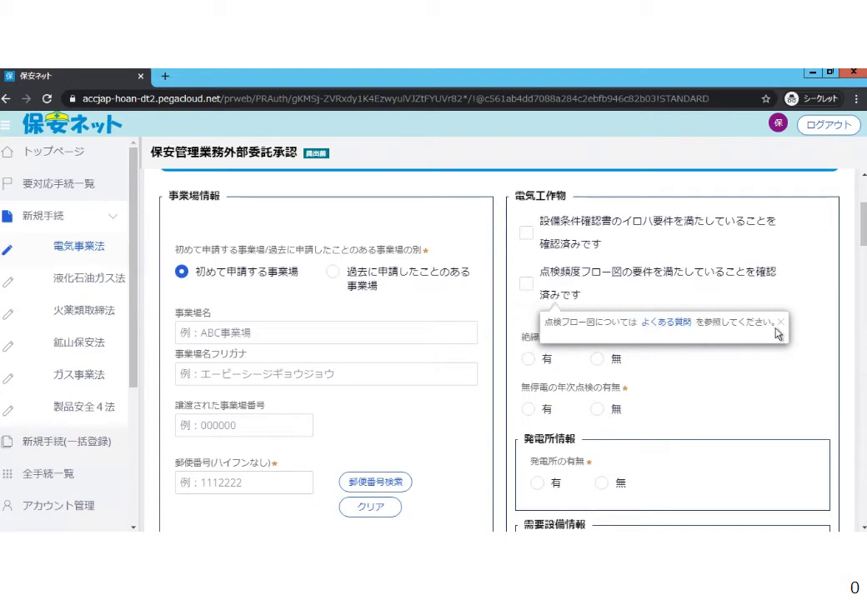
{"action": "scroll", "coordinate": [671, 372], "scroll_direction": "down", "scroll_amount": 1}
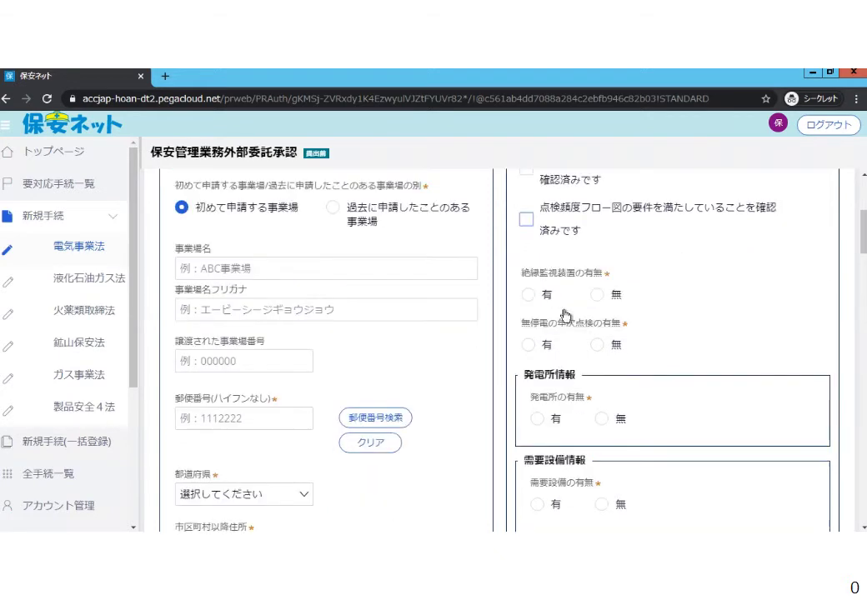
{"action": "mouse_move", "coordinate": [558, 293]}
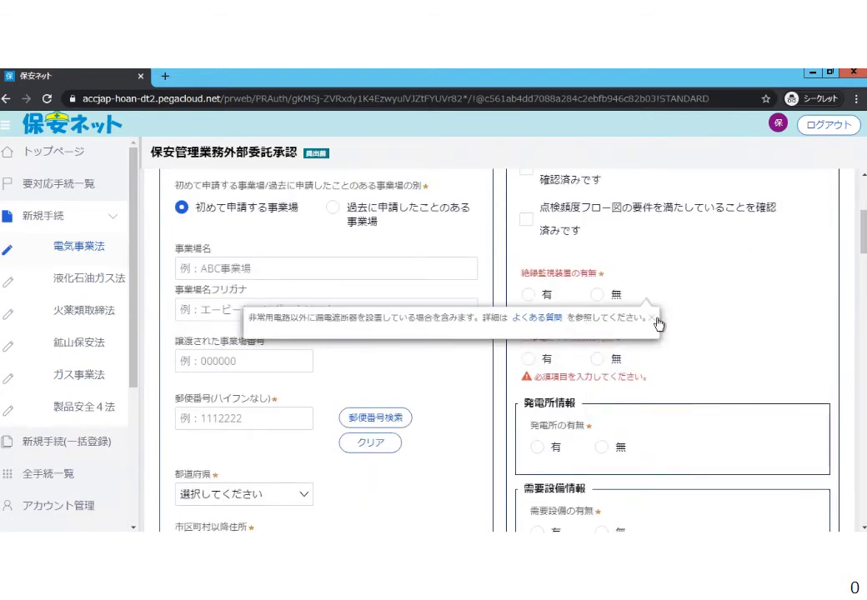
{"action": "mouse_move", "coordinate": [544, 363]}
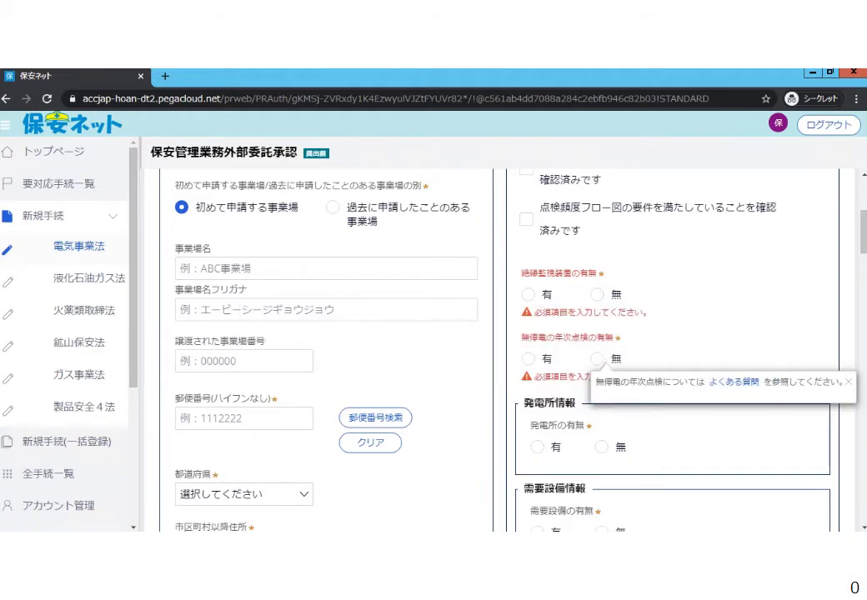
{"action": "triple_click", "coordinate": [838, 382]}
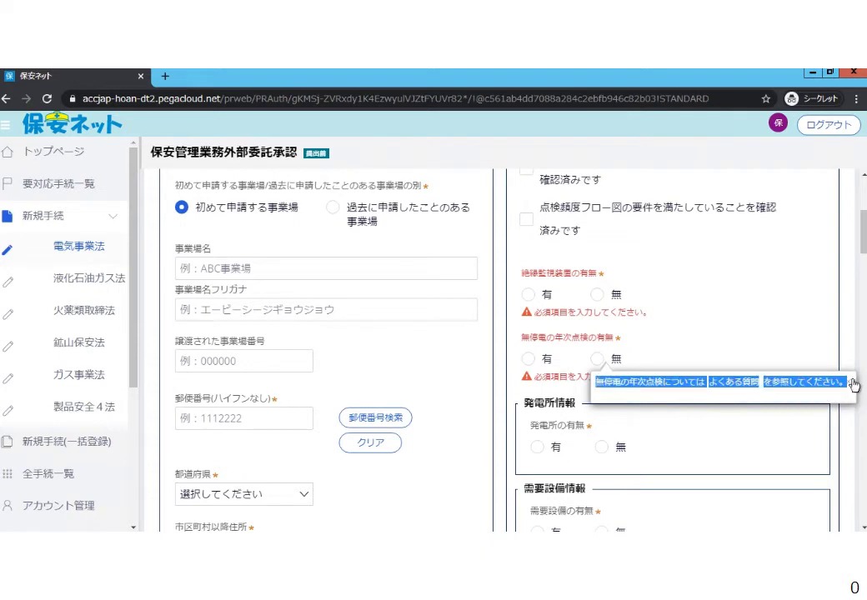
{"action": "left_click", "coordinate": [849, 386]}
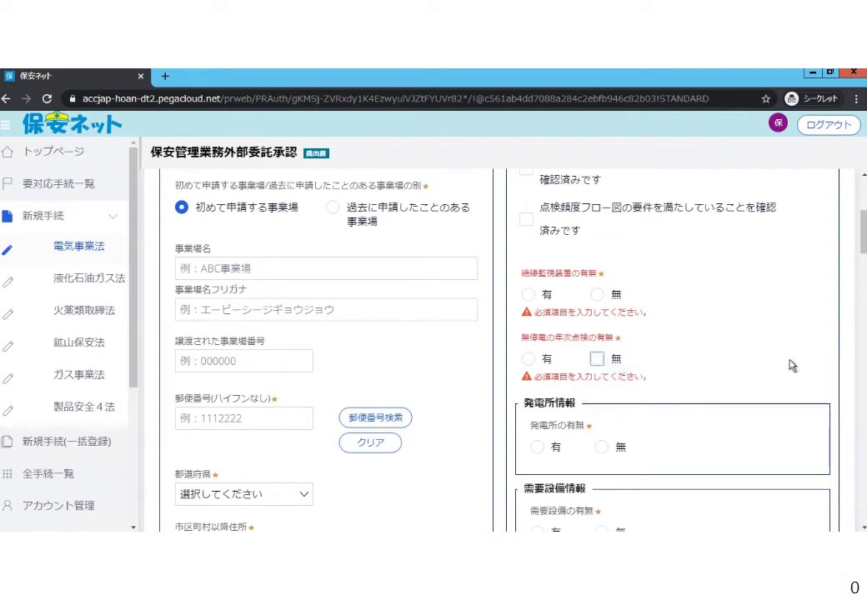
Step: Set 発電所の有無 to 有 in 発電所情報 and look over the 発電設備名称 field and the 発電所の種別 options
{"action": "scroll", "coordinate": [786, 365], "scroll_direction": "down", "scroll_amount": 3}
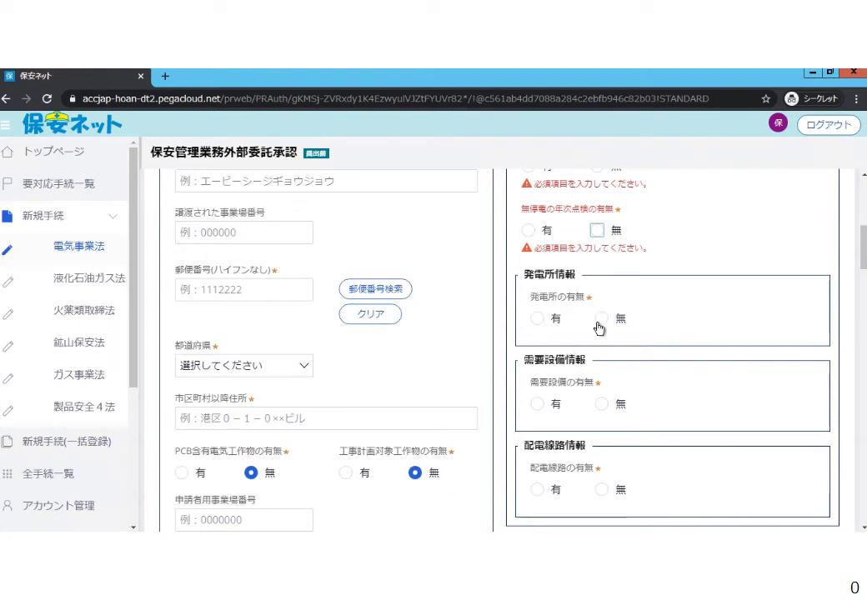
{"action": "left_click", "coordinate": [539, 320]}
{"action": "scroll", "coordinate": [586, 362], "scroll_direction": "down", "scroll_amount": 3}
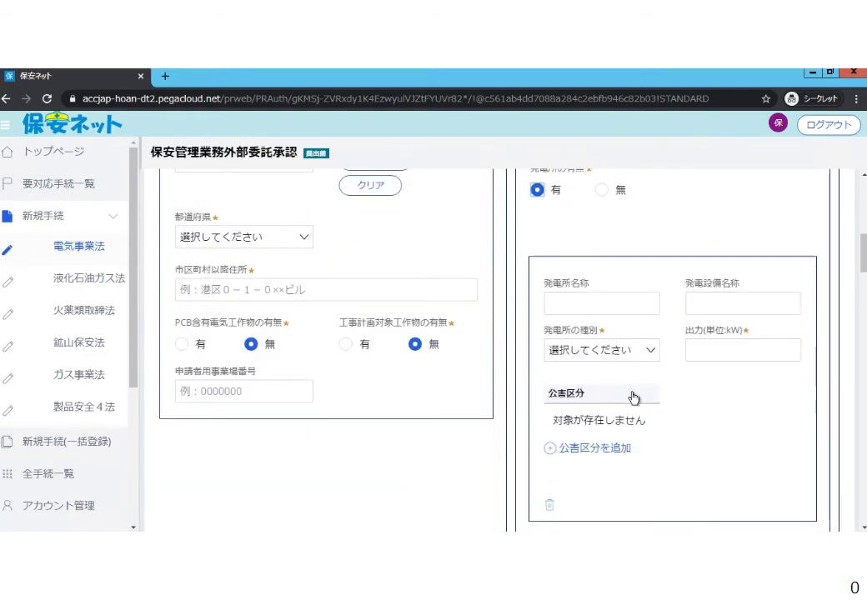
{"action": "left_click", "coordinate": [754, 311]}
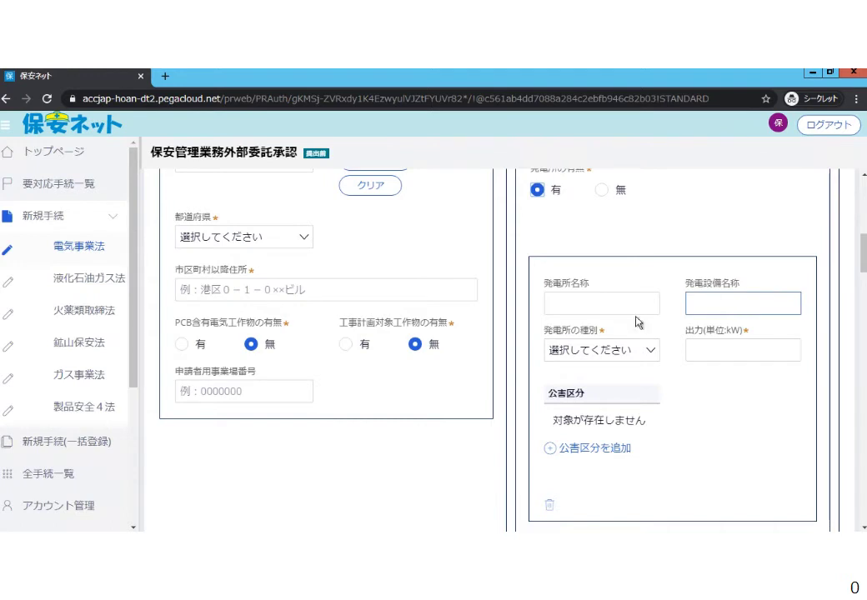
{"action": "left_click", "coordinate": [611, 352]}
{"action": "left_click", "coordinate": [615, 354]}
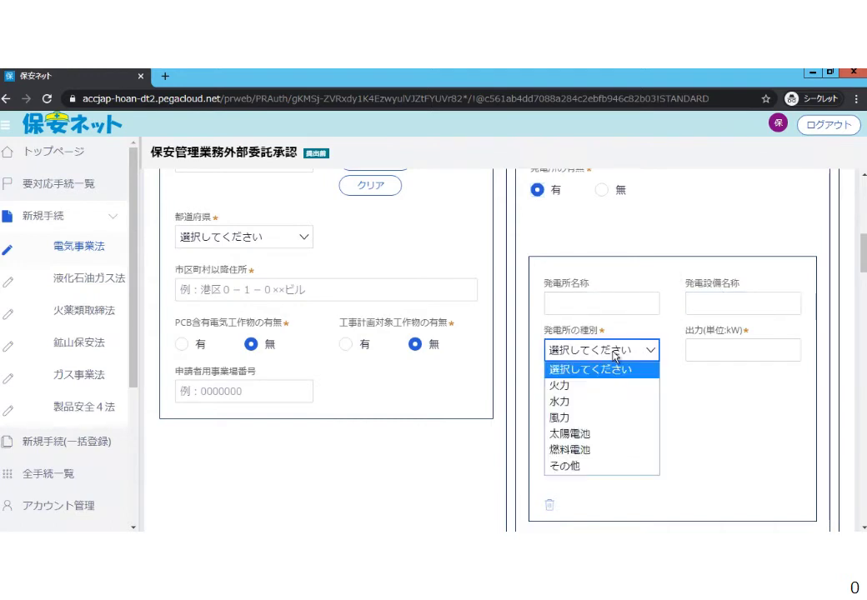
{"action": "left_click", "coordinate": [615, 353]}
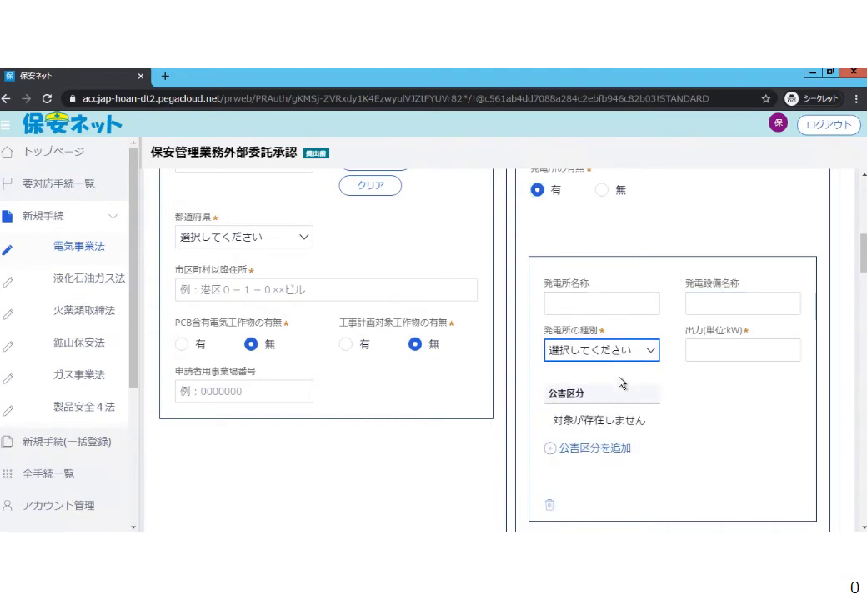
Step: Add a 公害区分 entry to the power plant information and set it to ばい煙
{"action": "scroll", "coordinate": [626, 393], "scroll_direction": "down", "scroll_amount": 1}
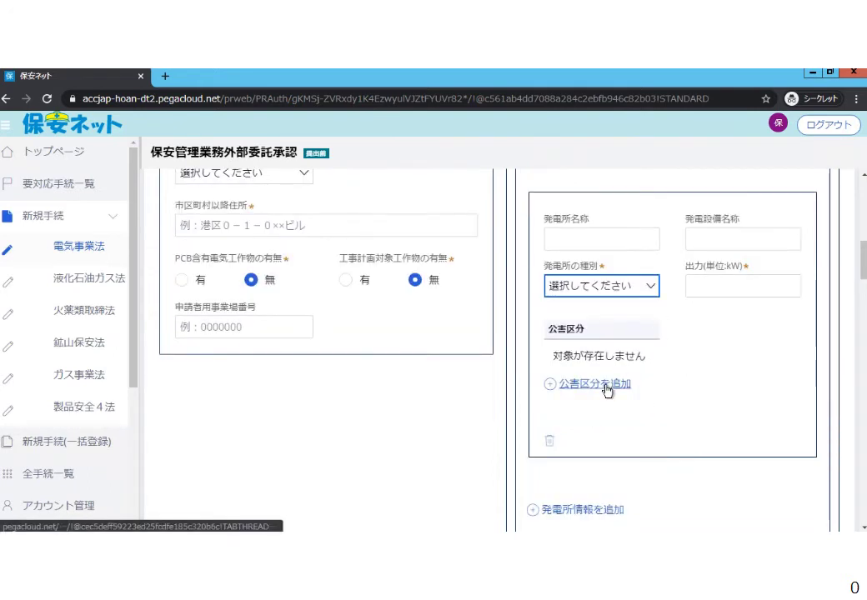
{"action": "left_click", "coordinate": [607, 390]}
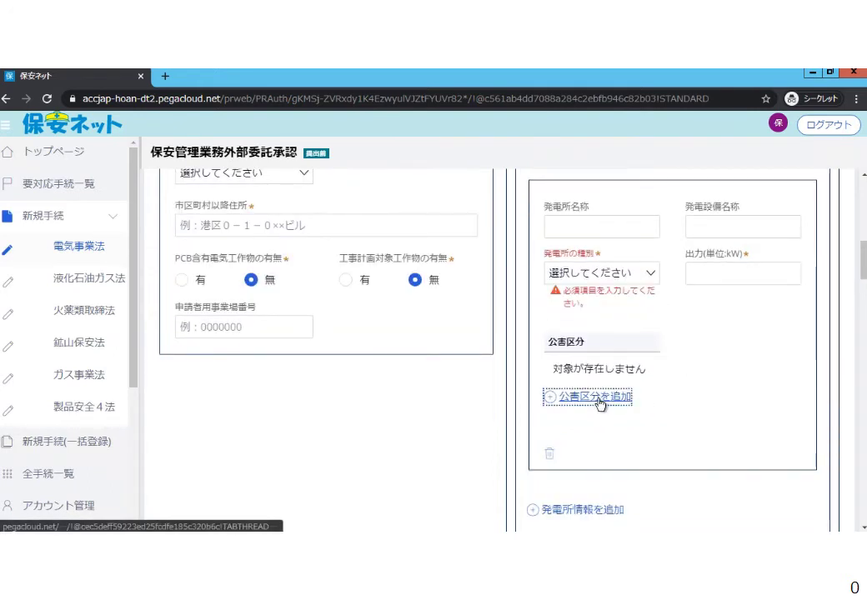
{"action": "left_click", "coordinate": [626, 361]}
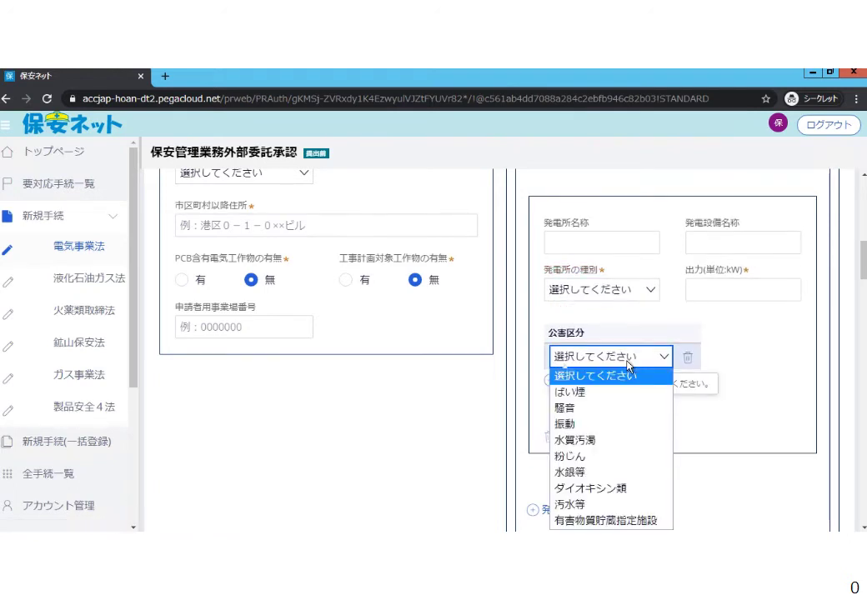
{"action": "left_click", "coordinate": [613, 393]}
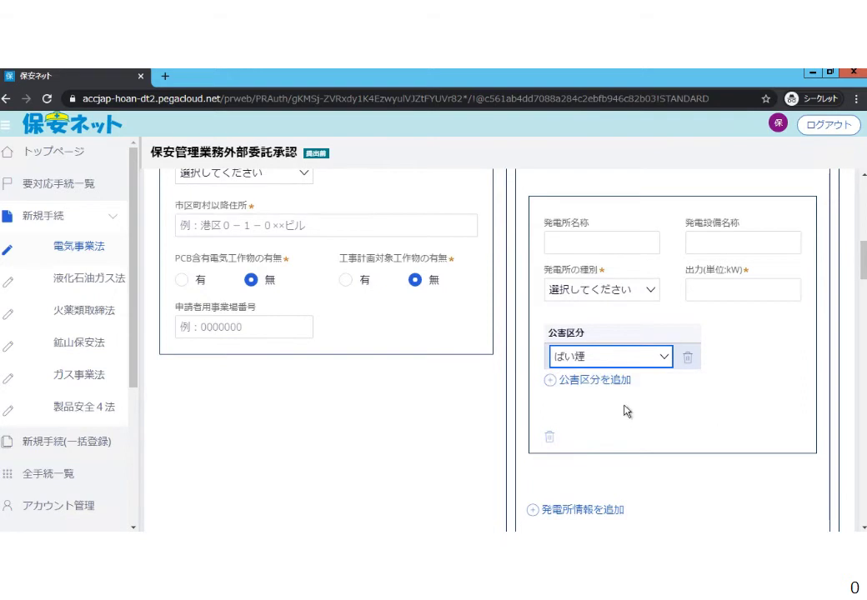
Step: Set 需要設備の有無 to 有 in 需要設備情報 and check the input note for 設備容量(単位:kVA)
{"action": "scroll", "coordinate": [623, 408], "scroll_direction": "down", "scroll_amount": 3}
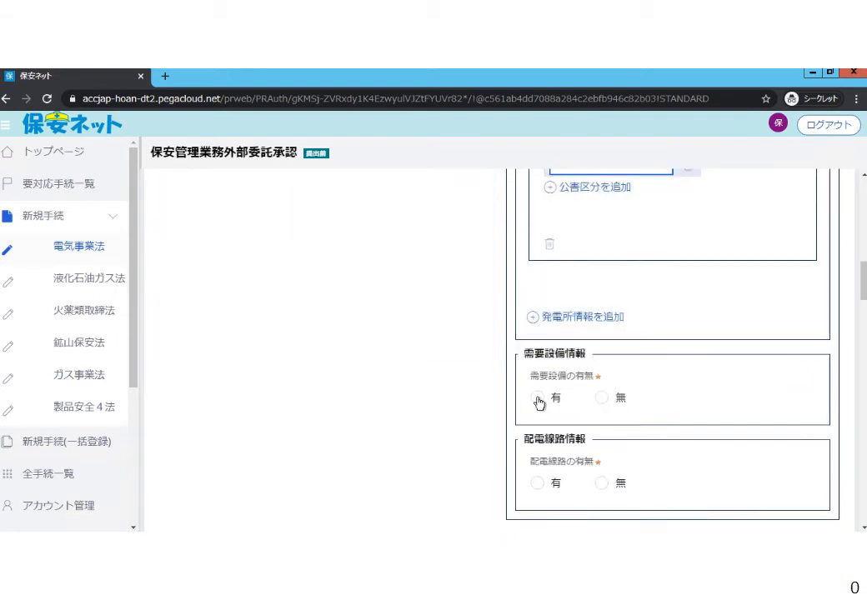
{"action": "left_click", "coordinate": [537, 400]}
{"action": "scroll", "coordinate": [612, 403], "scroll_direction": "down", "scroll_amount": 1}
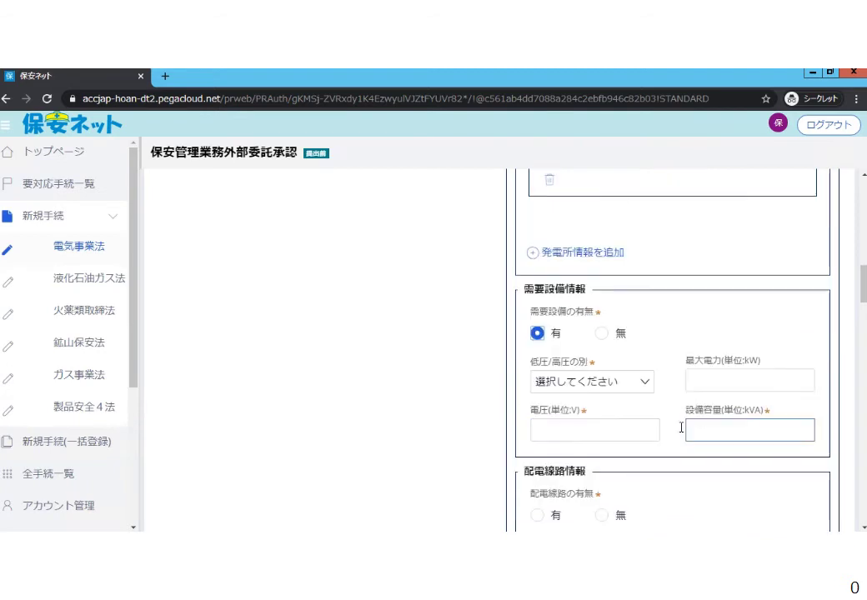
{"action": "left_click", "coordinate": [722, 430]}
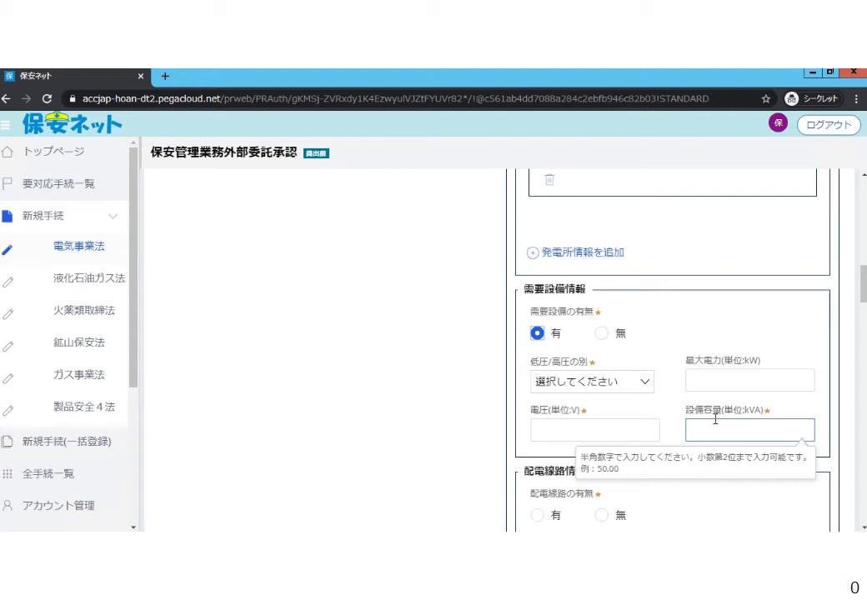
Step: Examine the 事業場換算値 point fields, reading and dismissing the help notes for 保安業務担当者・個人 and 保安業務従事者
{"action": "scroll", "coordinate": [714, 419], "scroll_direction": "down", "scroll_amount": 1}
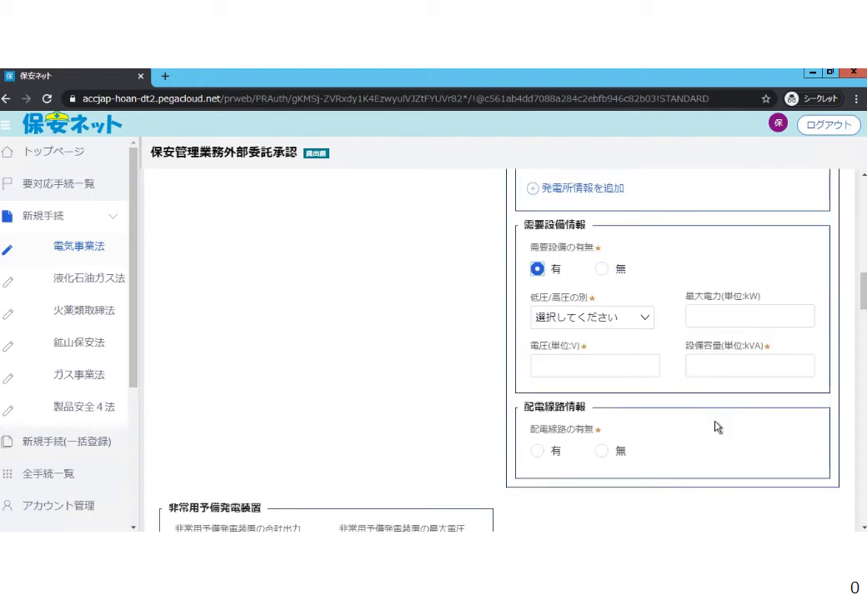
{"action": "scroll", "coordinate": [715, 428], "scroll_direction": "down", "scroll_amount": 1}
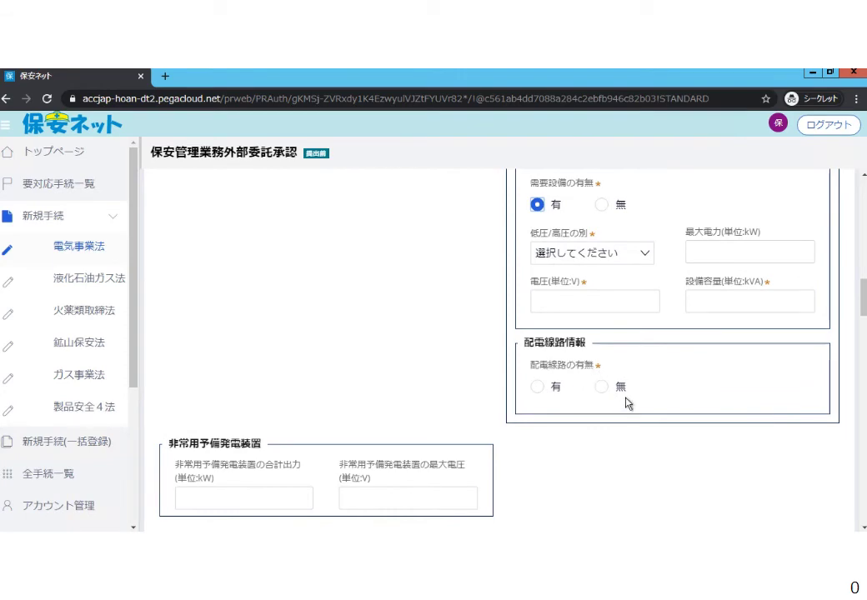
{"action": "scroll", "coordinate": [864, 343], "scroll_direction": "down", "scroll_amount": 3}
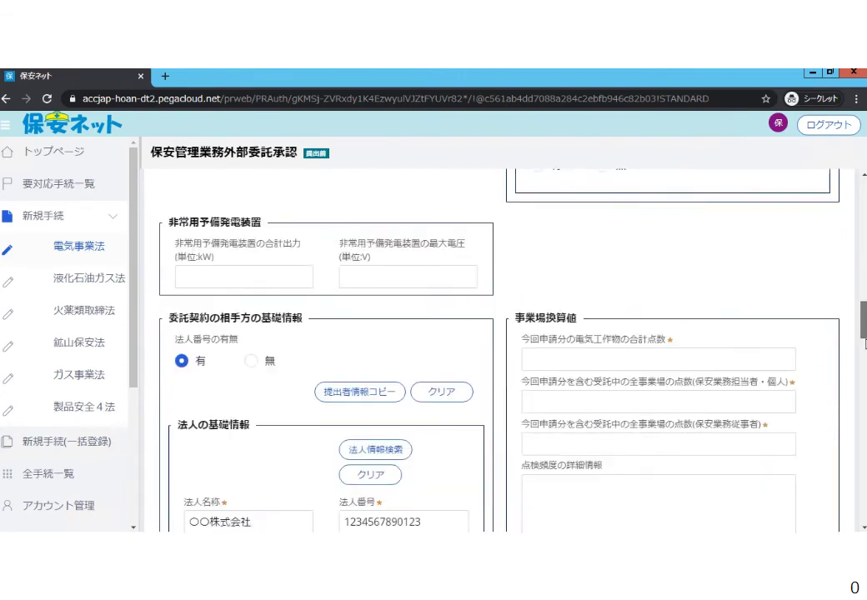
{"action": "scroll", "coordinate": [863, 344], "scroll_direction": "down", "scroll_amount": 2}
{"action": "left_click", "coordinate": [556, 286]}
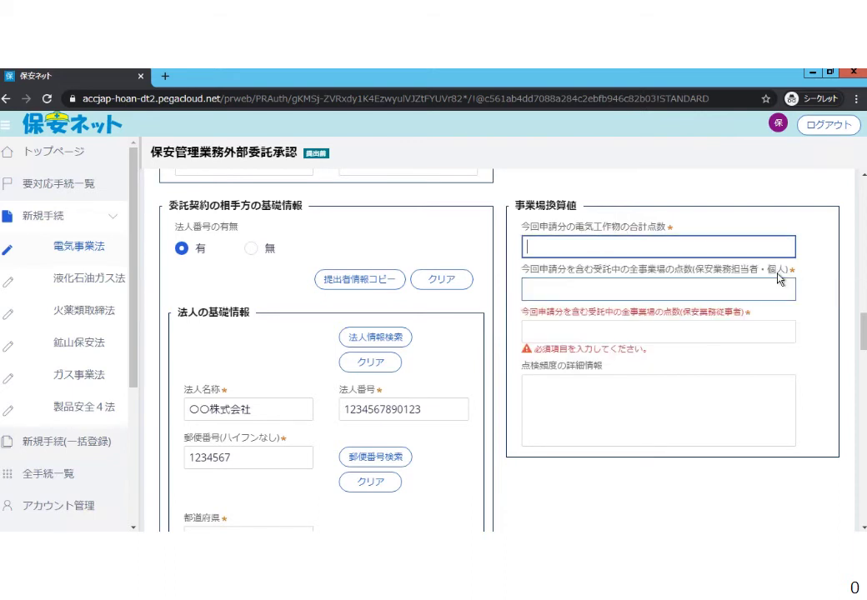
{"action": "left_click", "coordinate": [659, 289]}
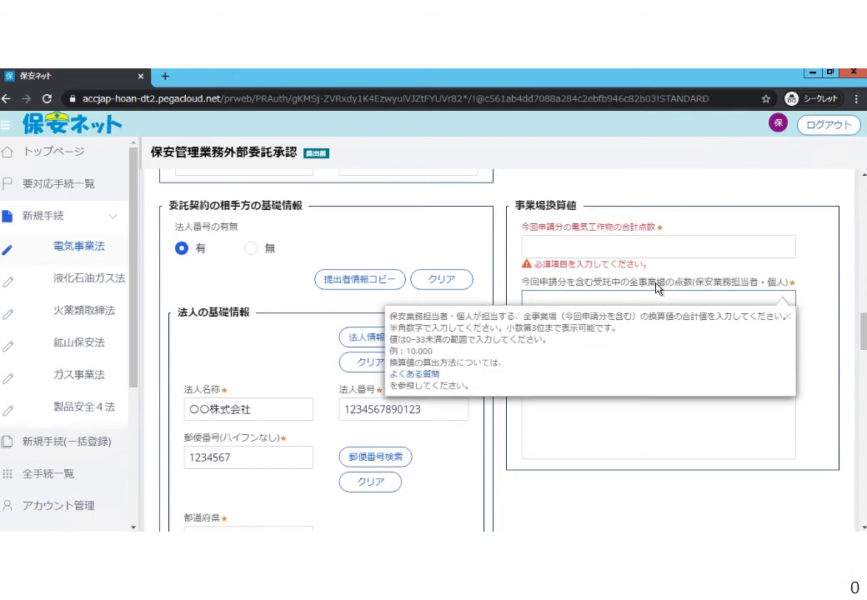
{"action": "left_click", "coordinate": [788, 318]}
{"action": "mouse_move", "coordinate": [569, 292]}
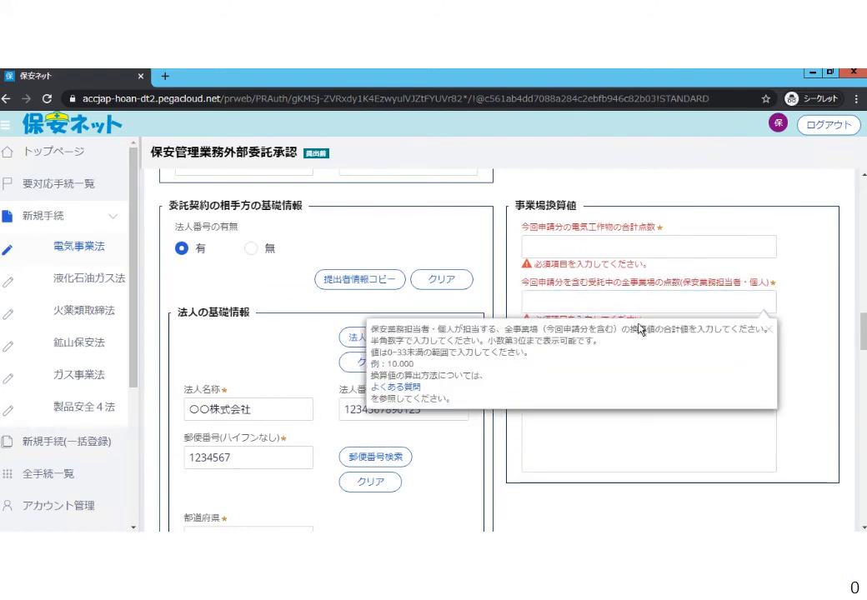
{"action": "left_click", "coordinate": [768, 332]}
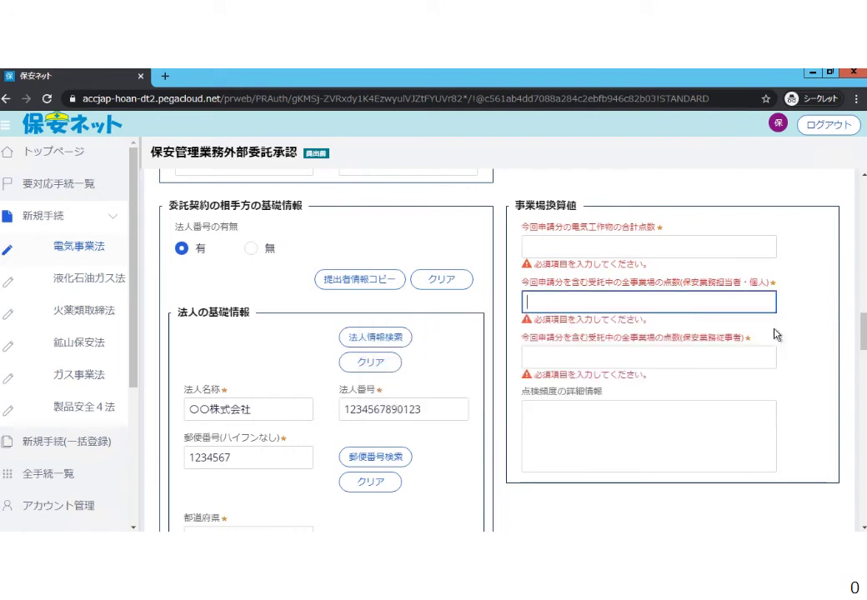
{"action": "left_click", "coordinate": [679, 360]}
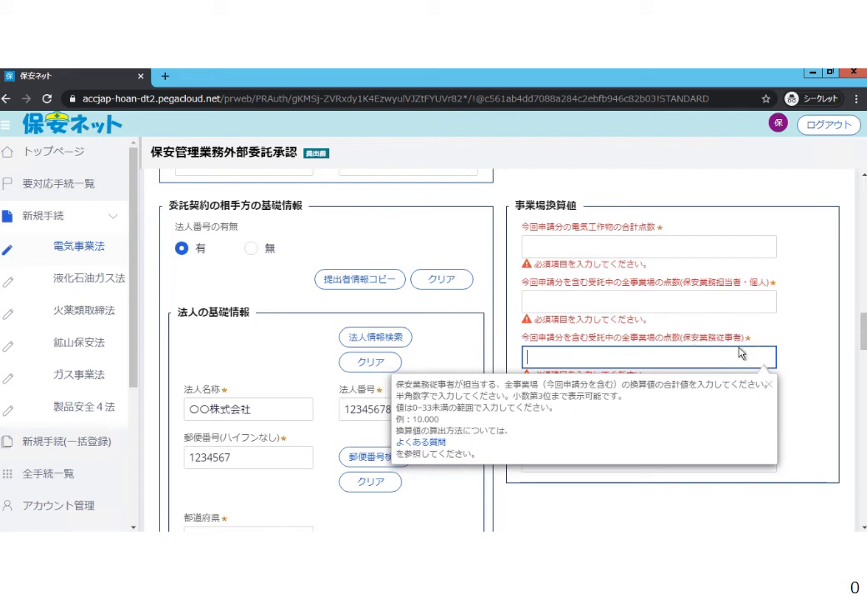
{"action": "left_click", "coordinate": [770, 389]}
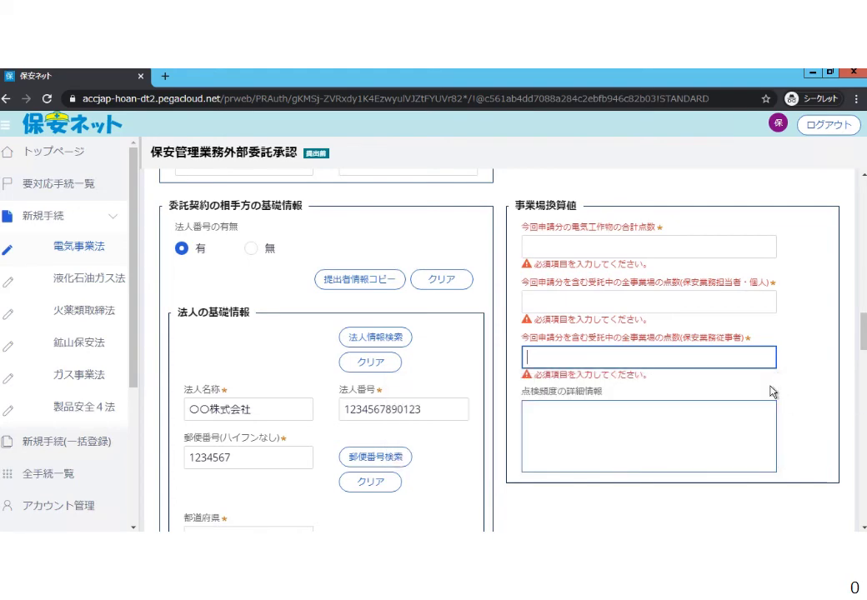
Step: Review the 添付書類 section, covering the list of required documents and the attached-file table
{"action": "left_click_drag", "start_coordinate": [864, 342], "coordinate": [863, 184]}
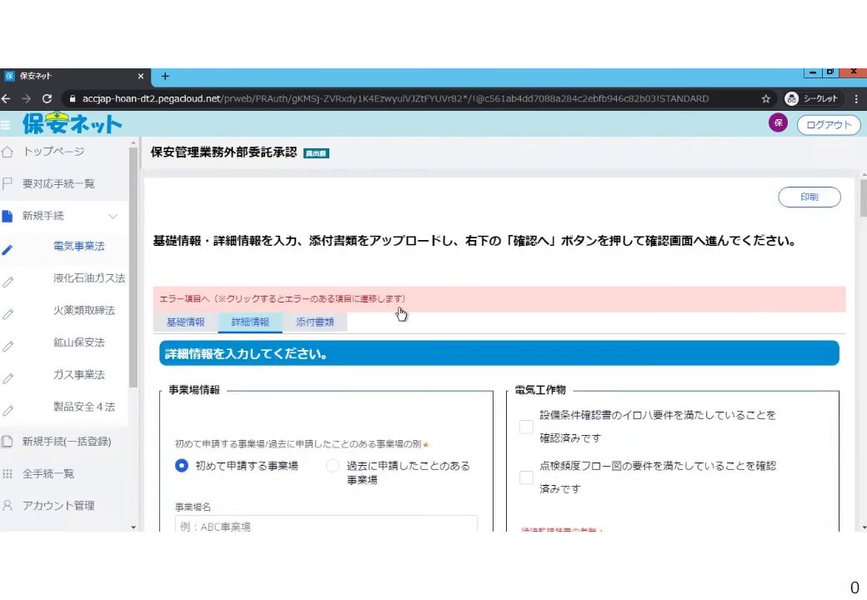
{"action": "left_click", "coordinate": [319, 325]}
{"action": "scroll", "coordinate": [261, 415], "scroll_direction": "down", "scroll_amount": 1}
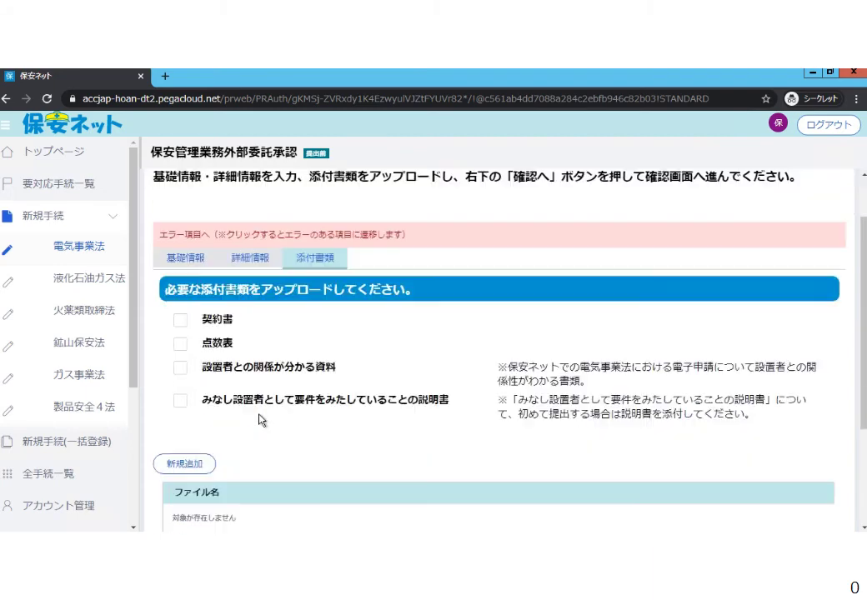
{"action": "scroll", "coordinate": [219, 317], "scroll_direction": "down", "scroll_amount": 1}
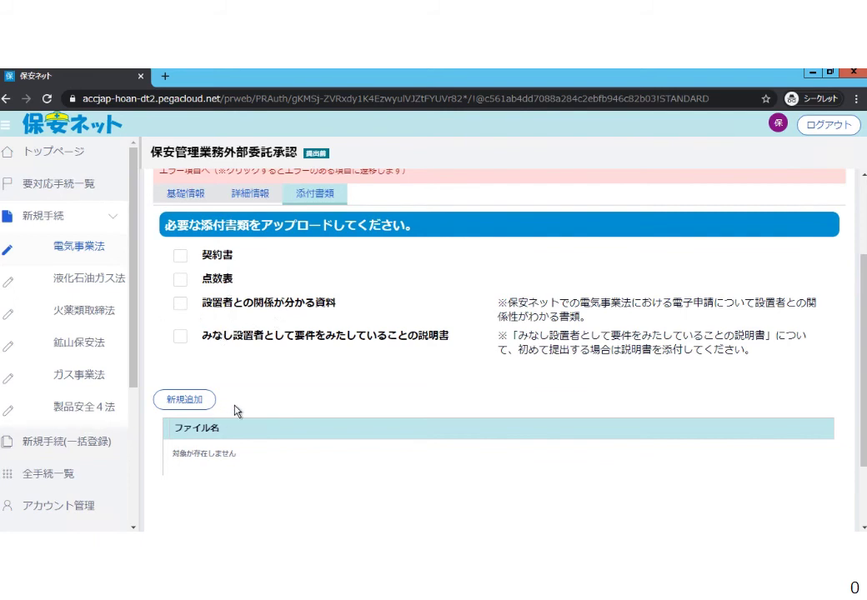
{"action": "scroll", "coordinate": [265, 413], "scroll_direction": "down", "scroll_amount": 1}
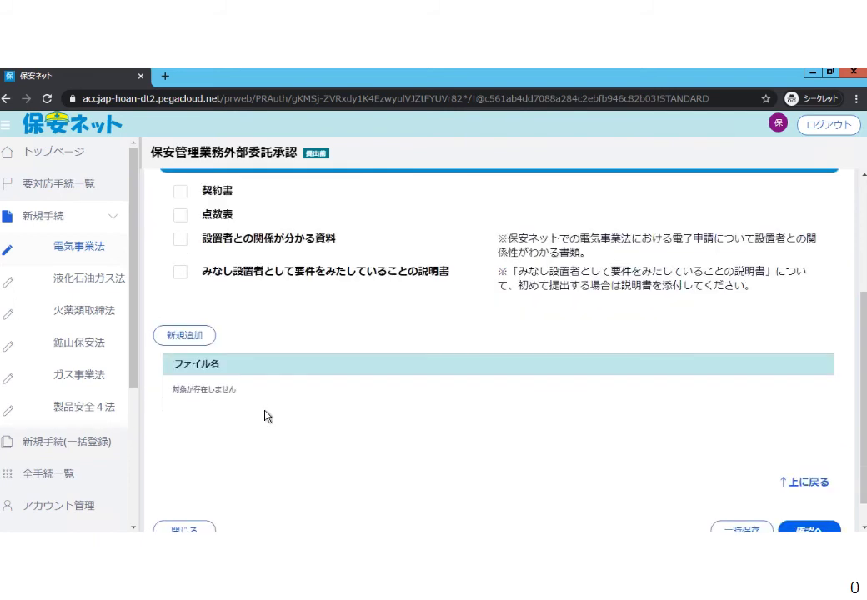
{"action": "scroll", "coordinate": [595, 483], "scroll_direction": "down", "scroll_amount": 1}
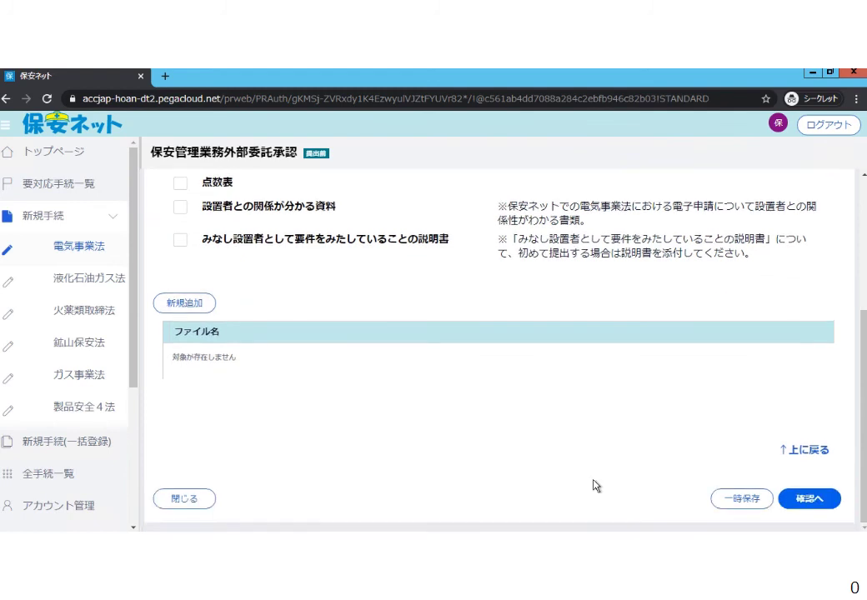
Step: Temporarily save the application and attach the files 委託契約書例.docx, 設置者との関係が分かる資料.docx and 点数表.xlsx from the ダウンロード folder
{"action": "left_click", "coordinate": [755, 501]}
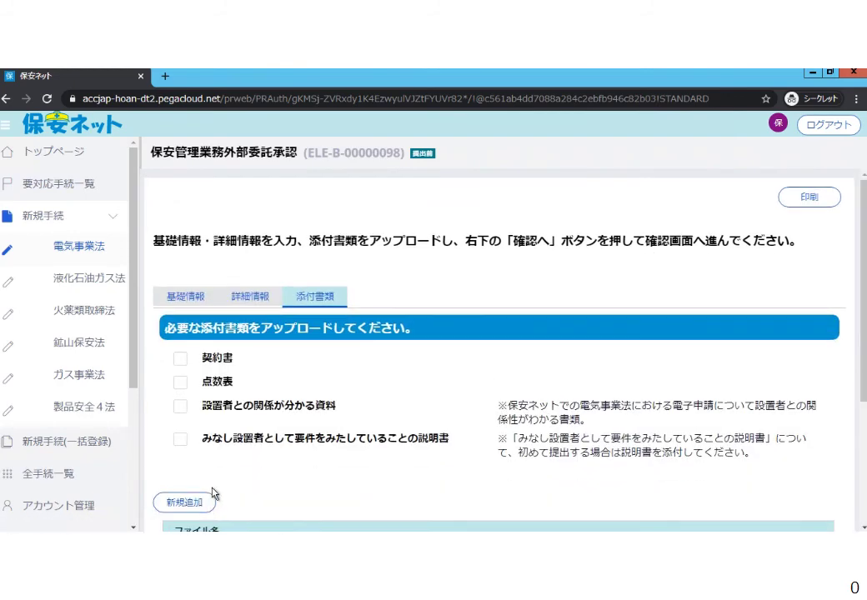
{"action": "scroll", "coordinate": [213, 494], "scroll_direction": "down", "scroll_amount": 2}
{"action": "left_click", "coordinate": [184, 373]}
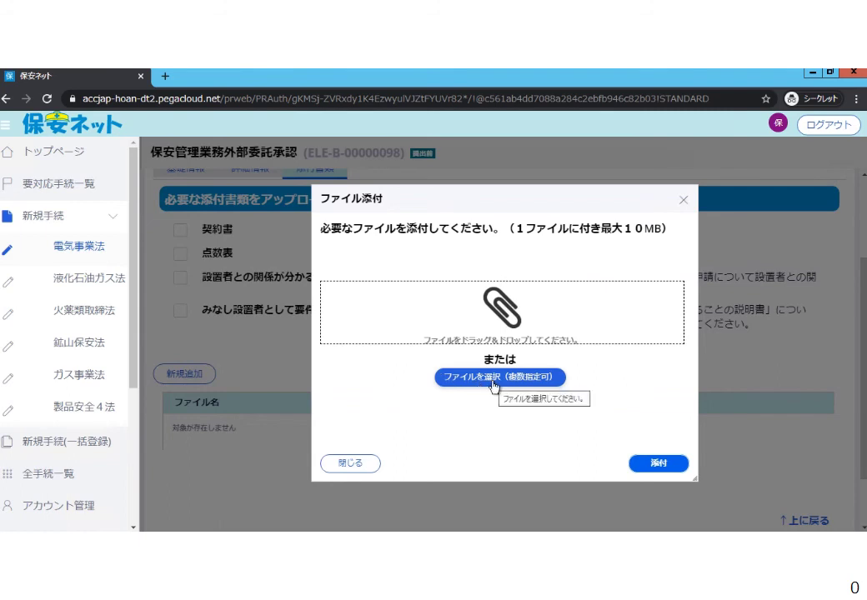
{"action": "left_click", "coordinate": [494, 380]}
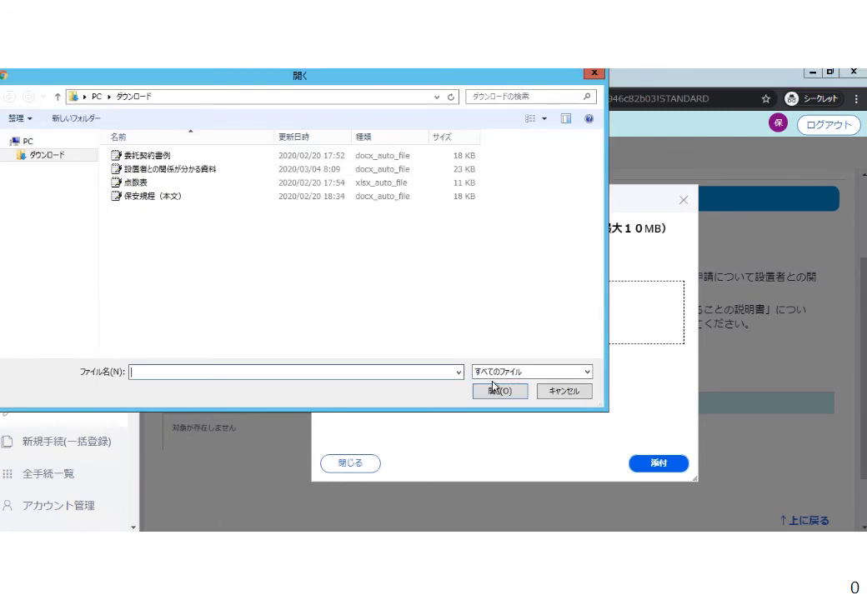
{"action": "left_click_drag", "start_coordinate": [523, 153], "coordinate": [457, 195]}
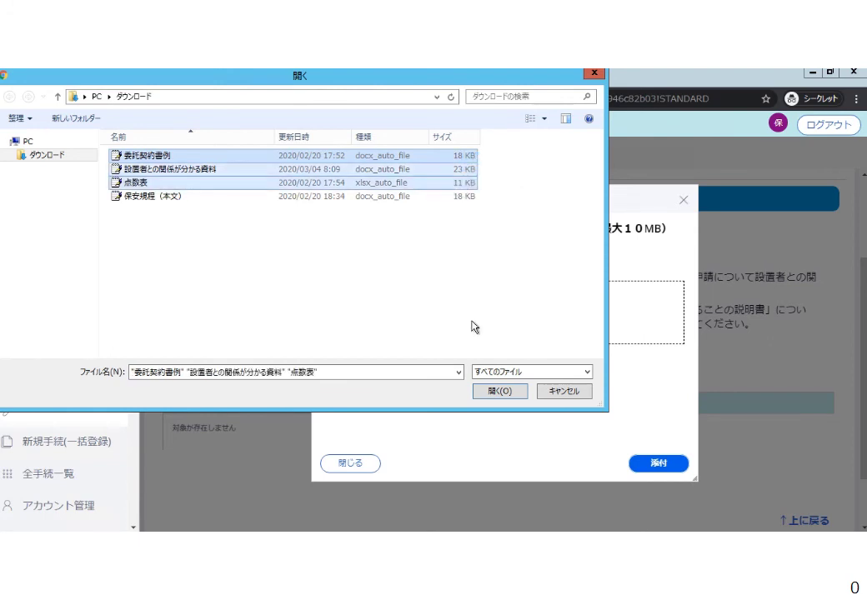
{"action": "left_click", "coordinate": [500, 391]}
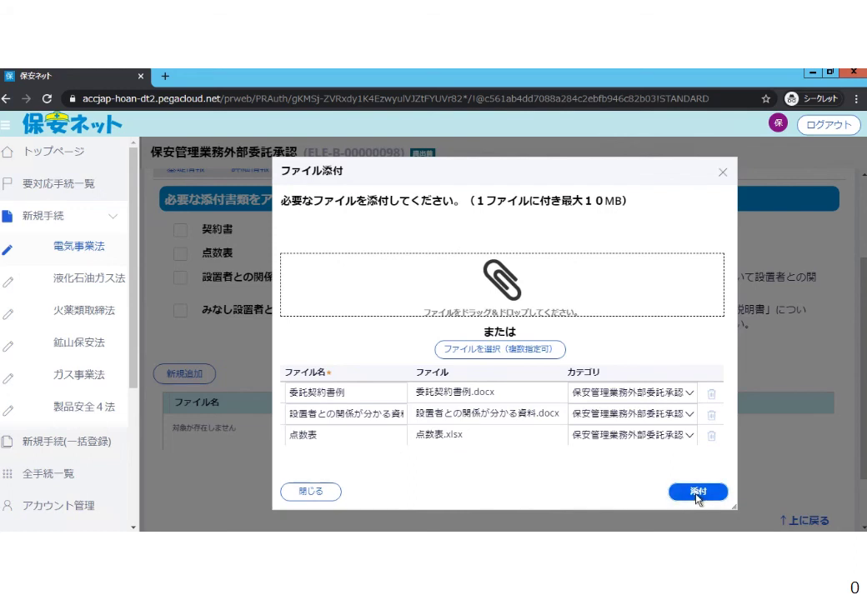
{"action": "left_click", "coordinate": [697, 494]}
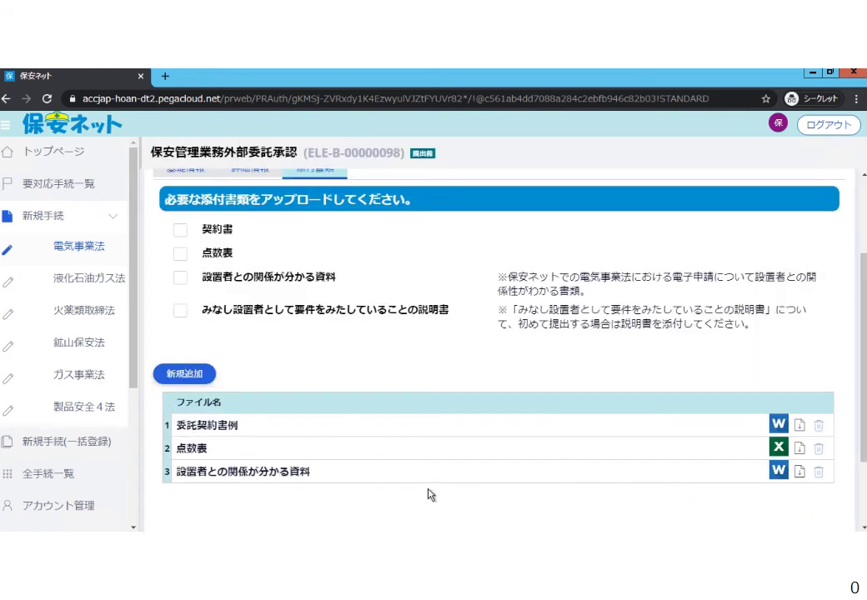
Step: Mark 契約書, 点数表 and 設置者との関係が分かる資料 as provided in the required-documents checklist
{"action": "left_click", "coordinate": [180, 230]}
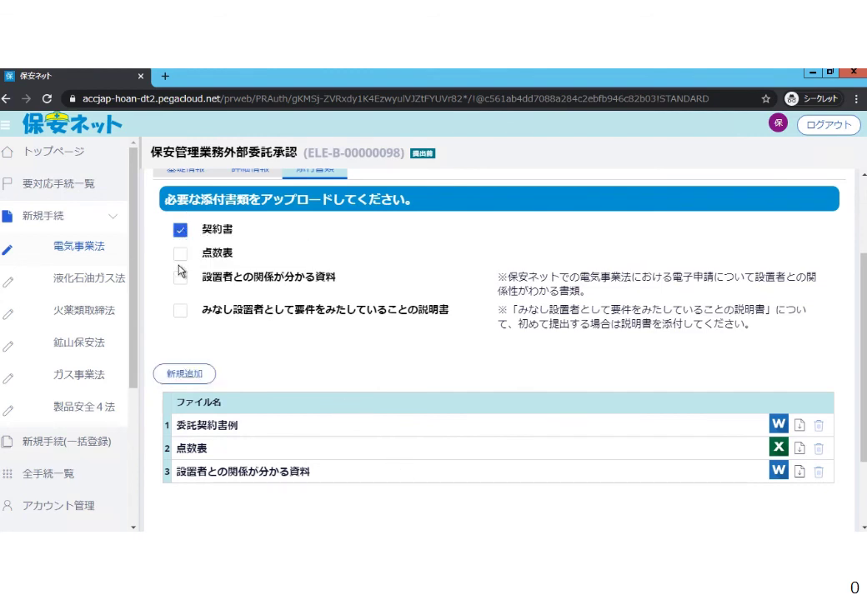
{"action": "left_click", "coordinate": [180, 254]}
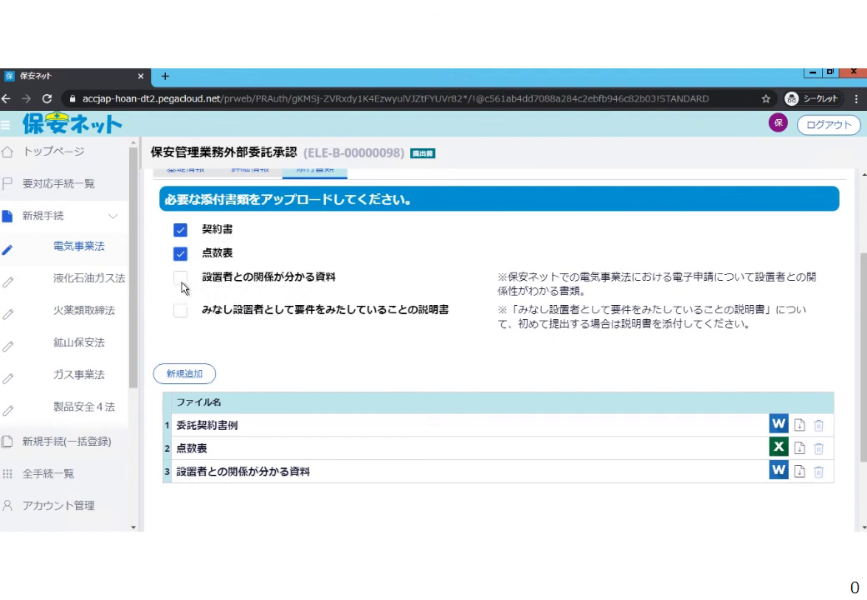
{"action": "left_click", "coordinate": [182, 280]}
{"action": "scroll", "coordinate": [515, 342], "scroll_direction": "down", "scroll_amount": 3}
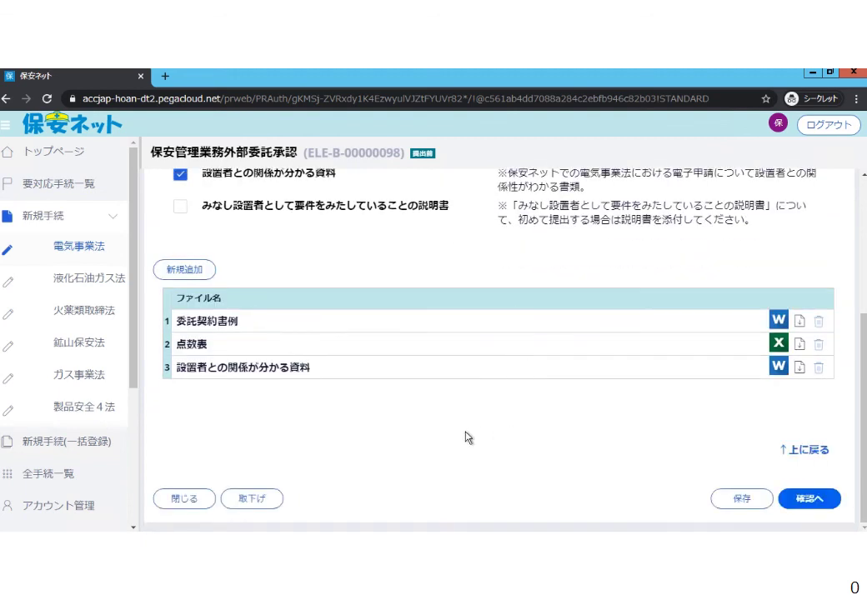